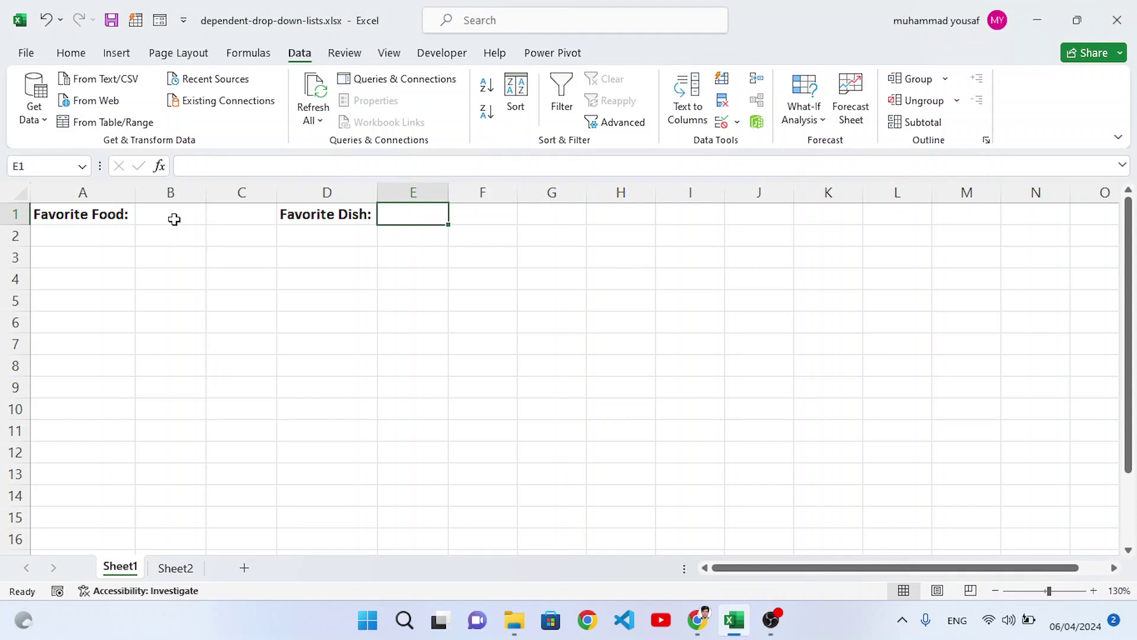
click(173, 218)
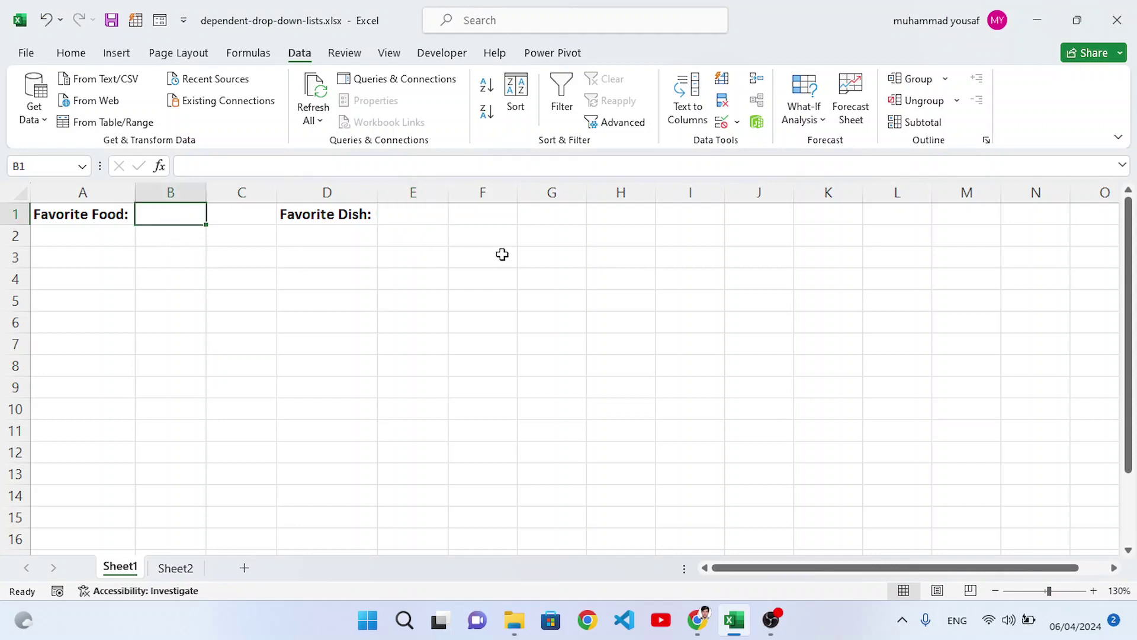
click(407, 221)
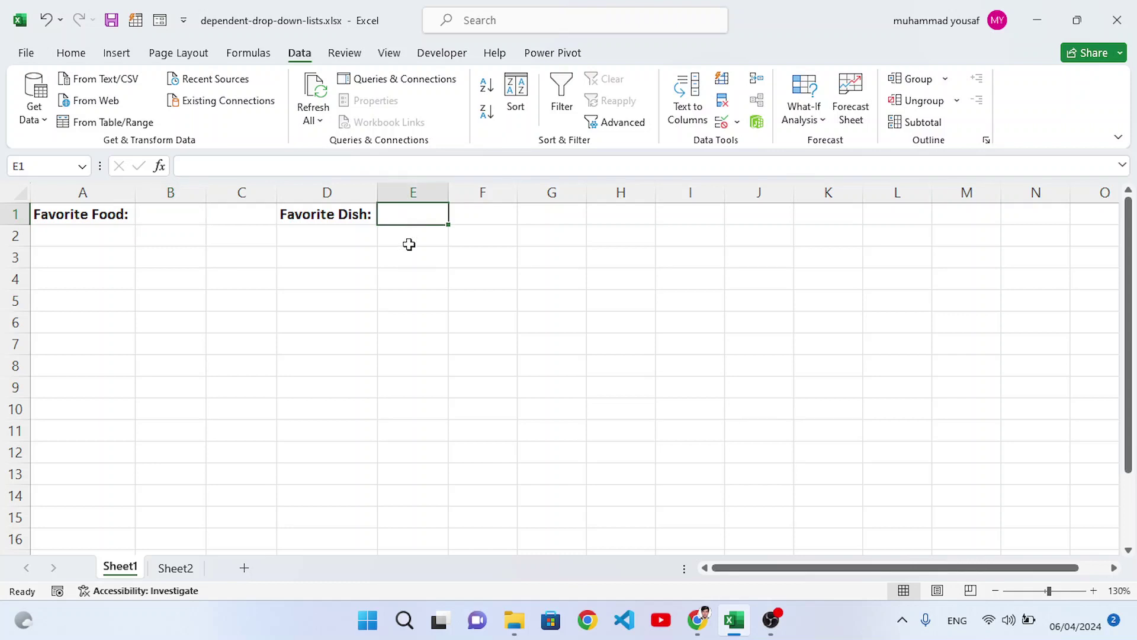
click(188, 211)
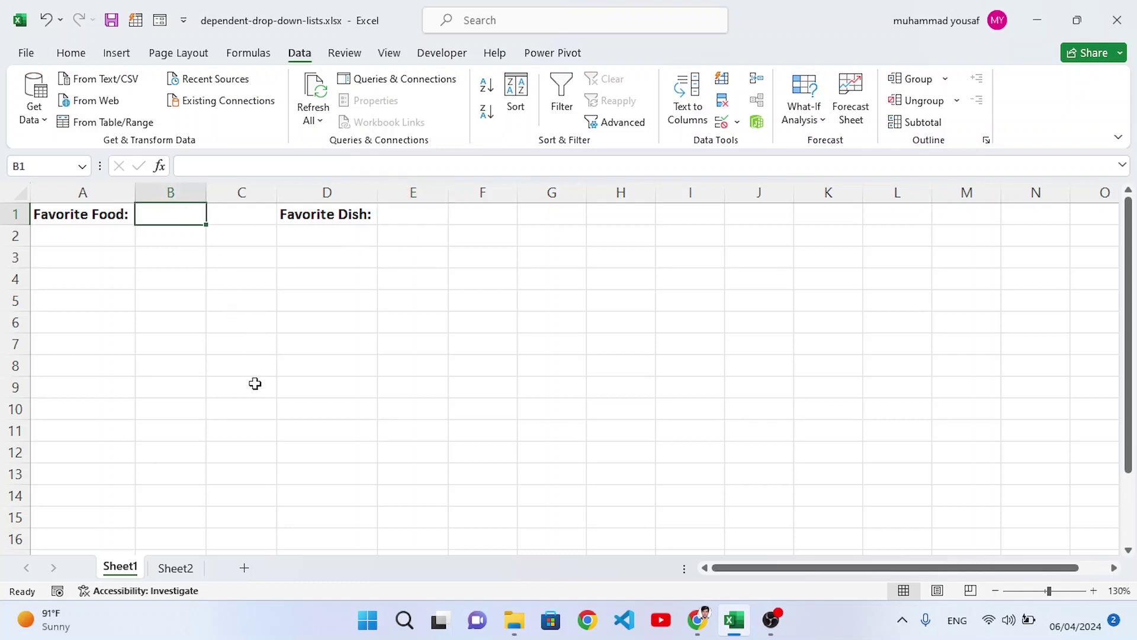
On Sheet2, name the range A1:A3 holding the food categories Food.
click(185, 571)
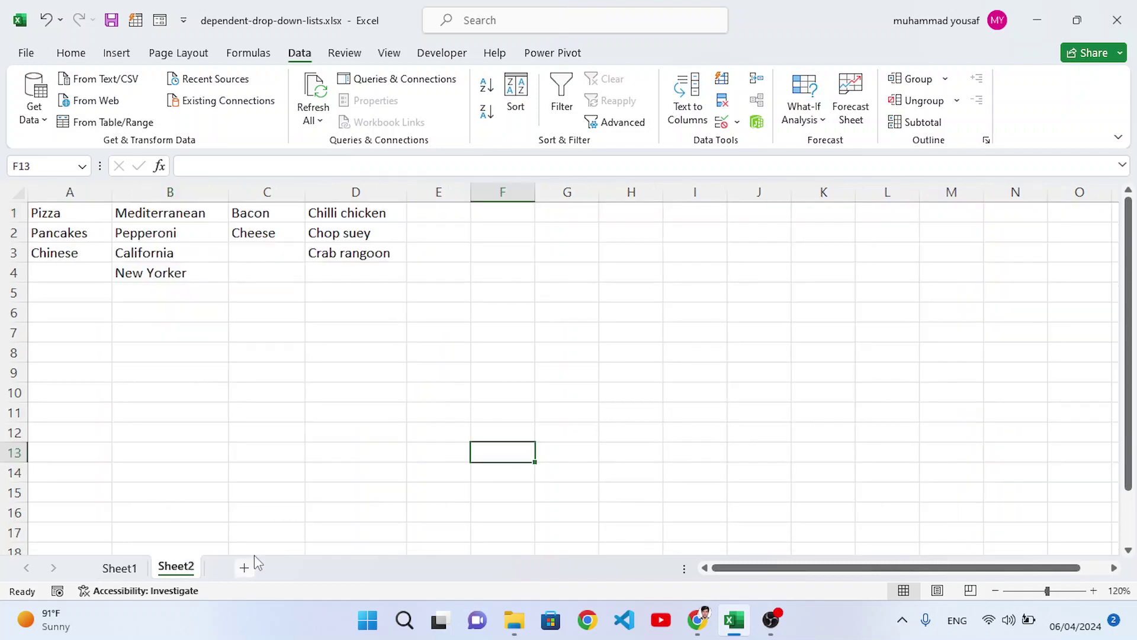
drag(83, 217, 343, 278)
click(299, 388)
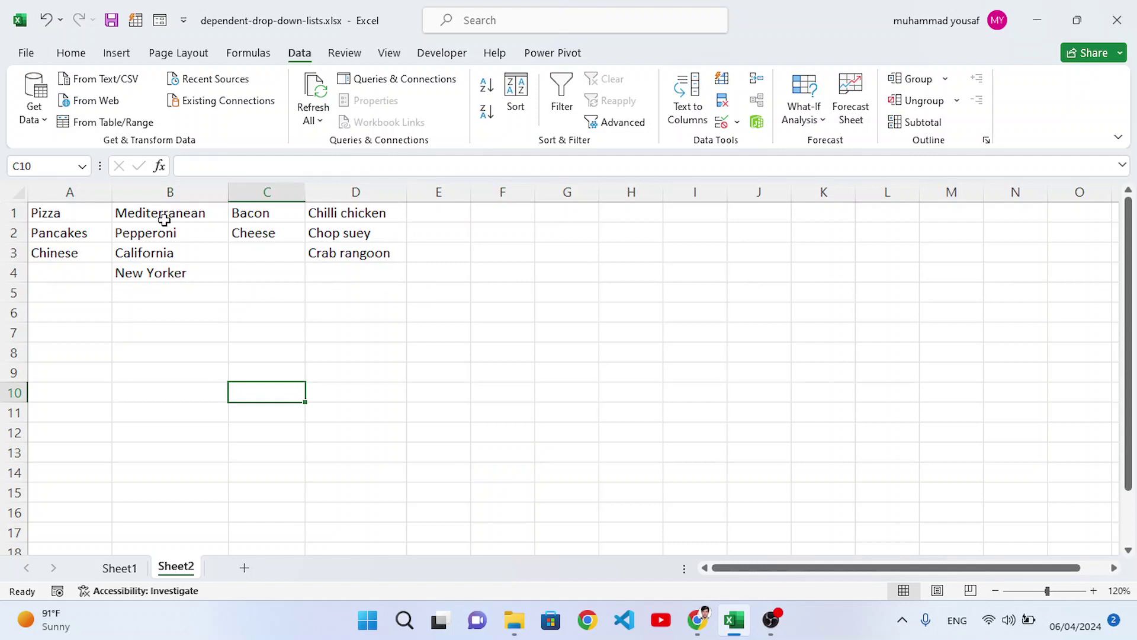
drag(46, 215, 59, 247)
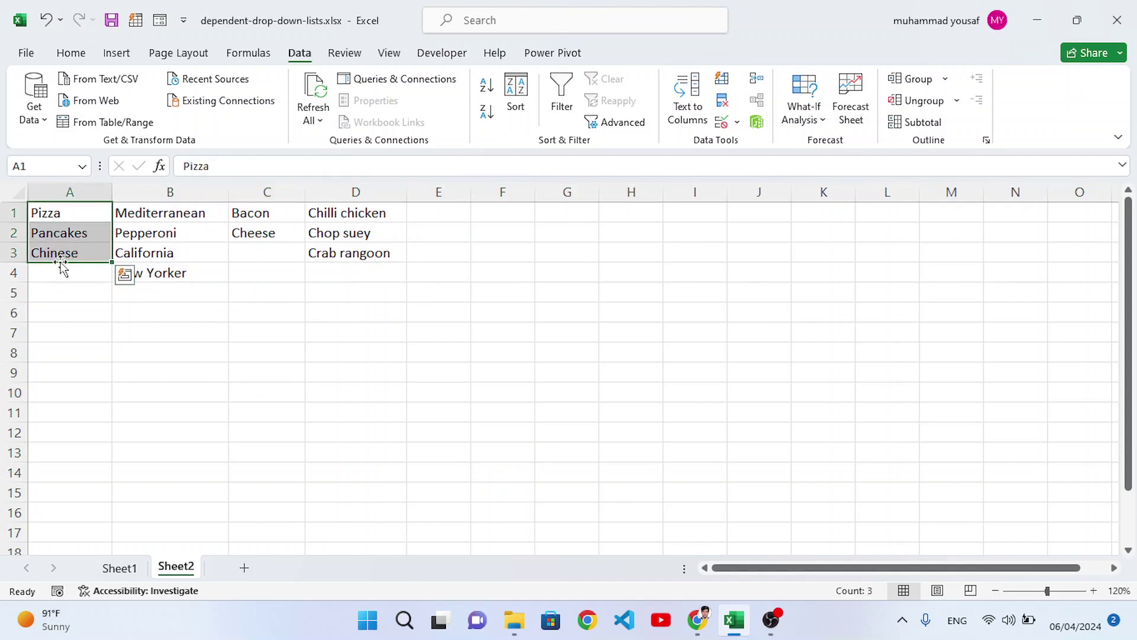
click(26, 165)
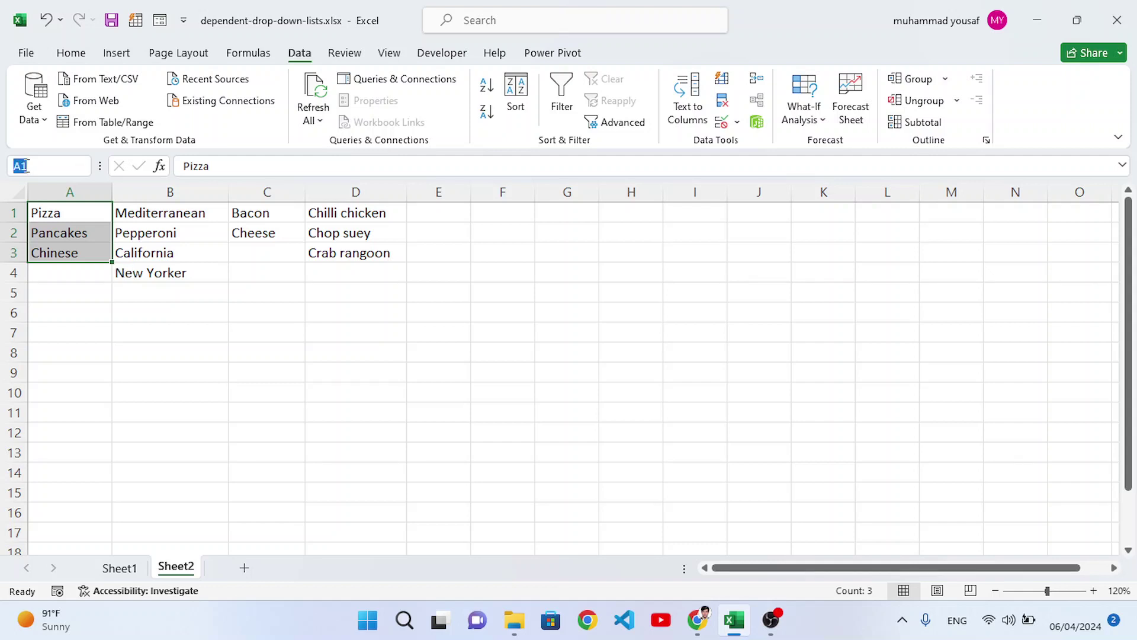
text(Food)
key(Return)
click(133, 354)
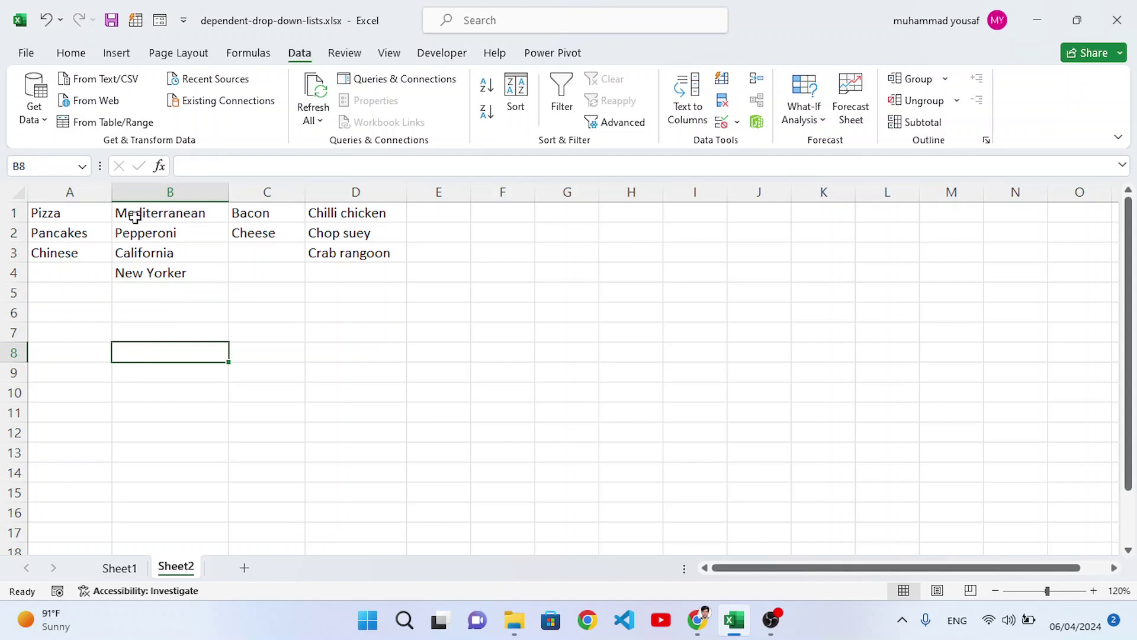
Name the range B1:B4, from Mediterranean to New Yorker, Pizza.
drag(151, 216, 164, 267)
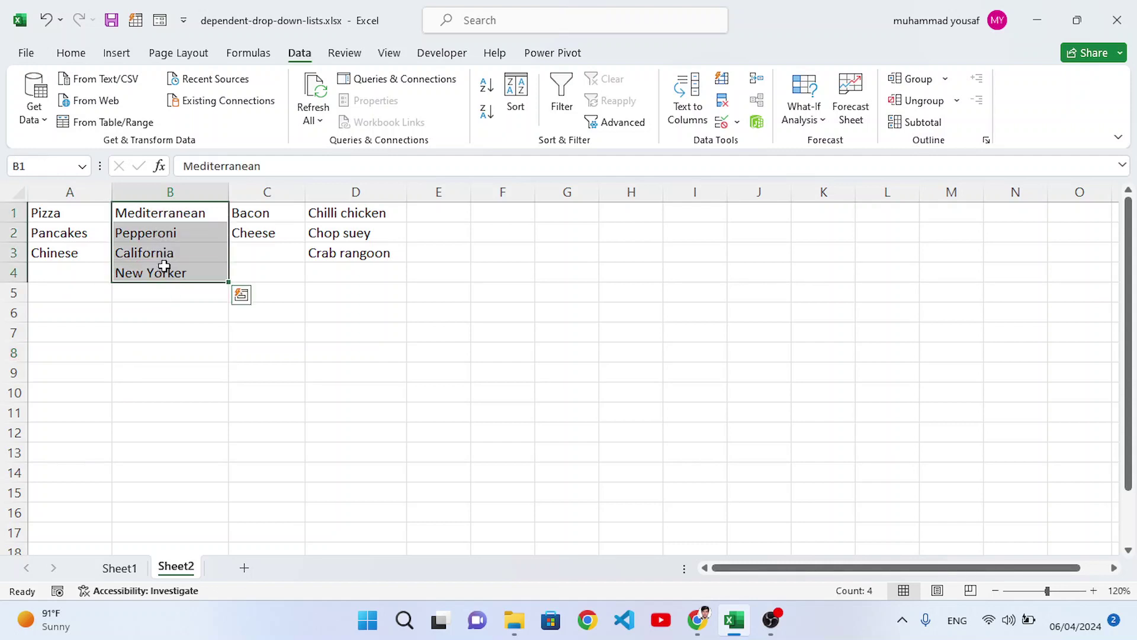
click(39, 169)
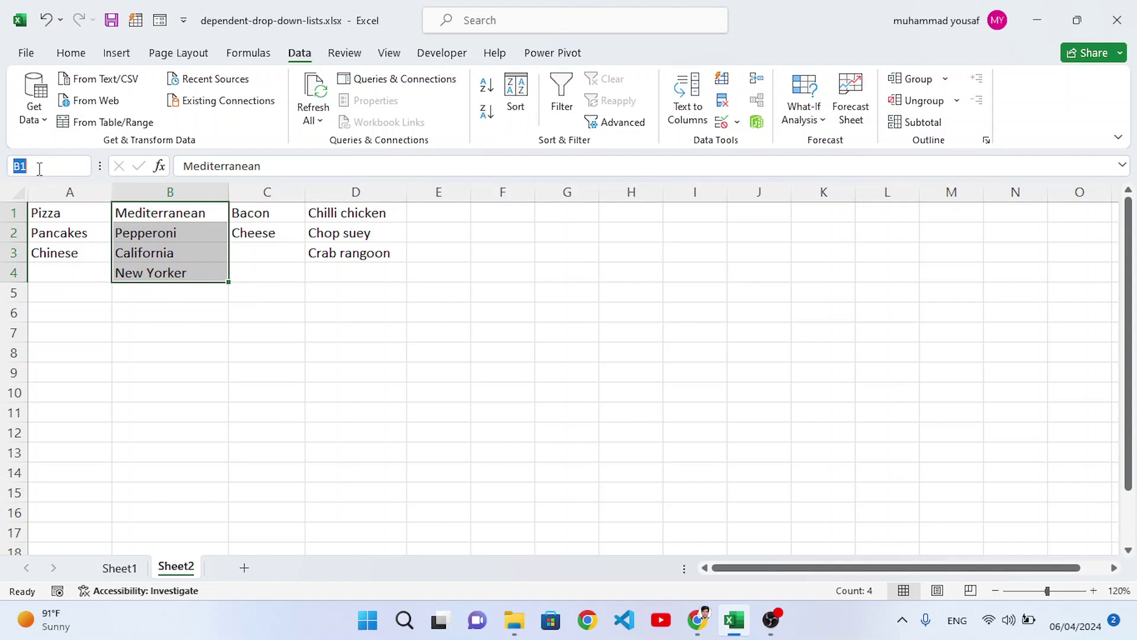
text(Pizza)
key(Return)
Name the range C1:C2 with Bacon and Cheese Pancakes.
click(272, 230)
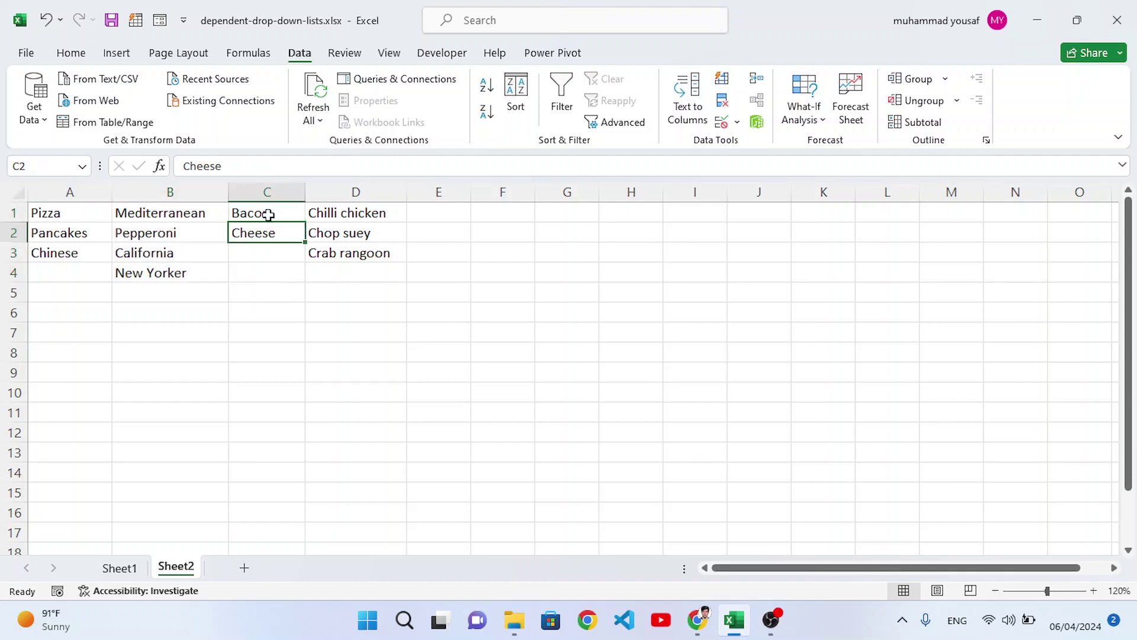
drag(265, 214, 269, 233)
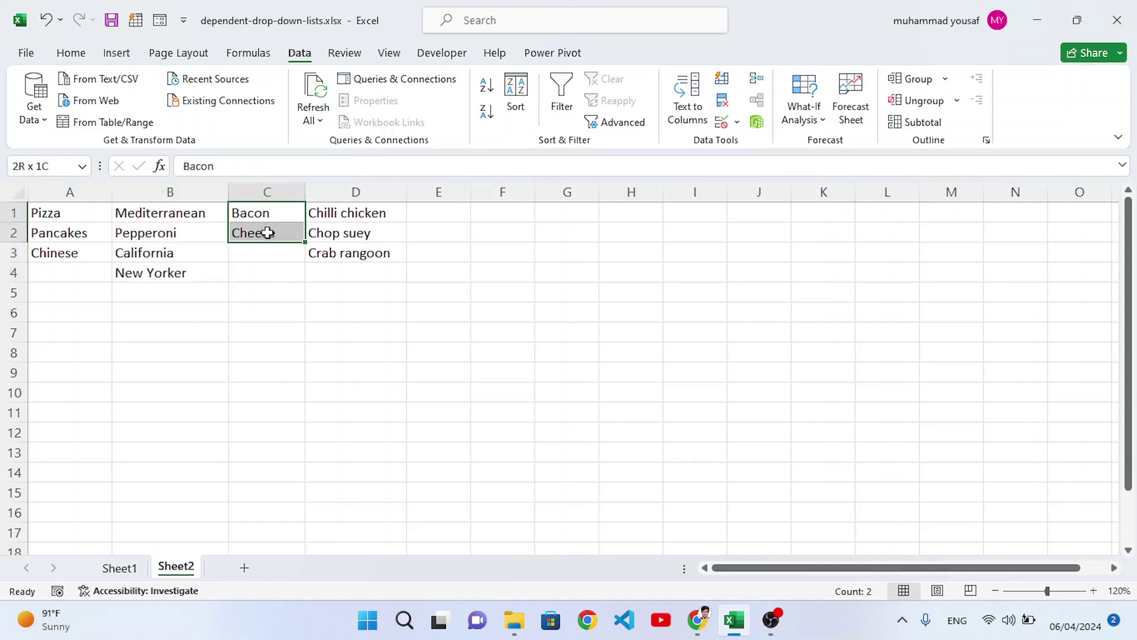
click(43, 170)
text(Pancakes)
key(Return)
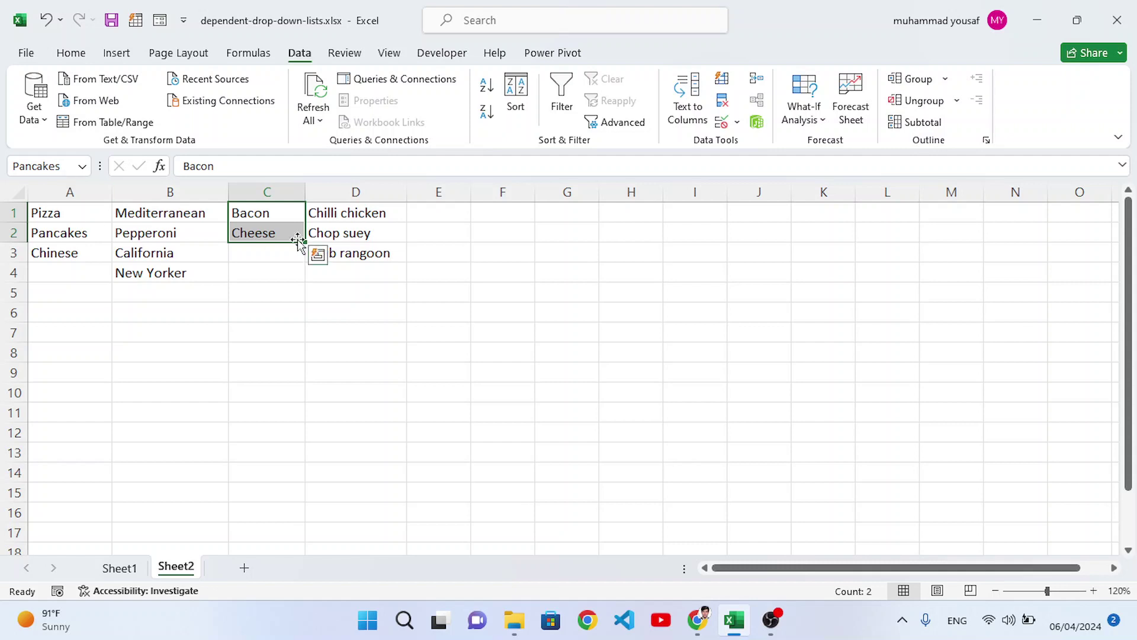
Name the range D1:D3, from Chilli chicken to Crab rangoon, Chinese.
click(347, 235)
drag(327, 213, 343, 252)
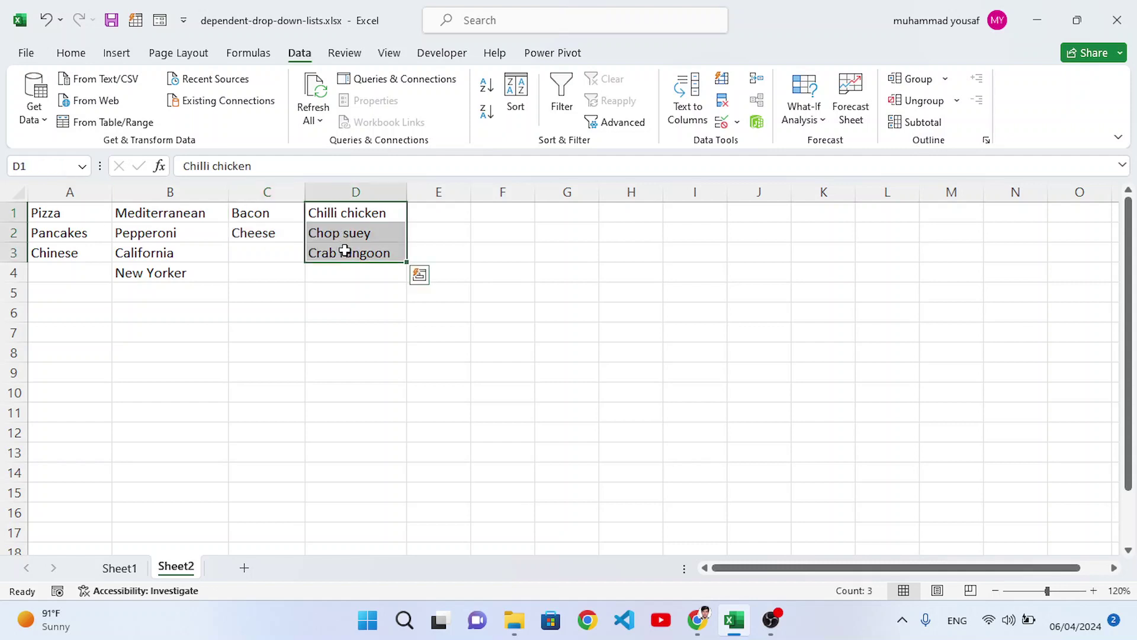
click(41, 165)
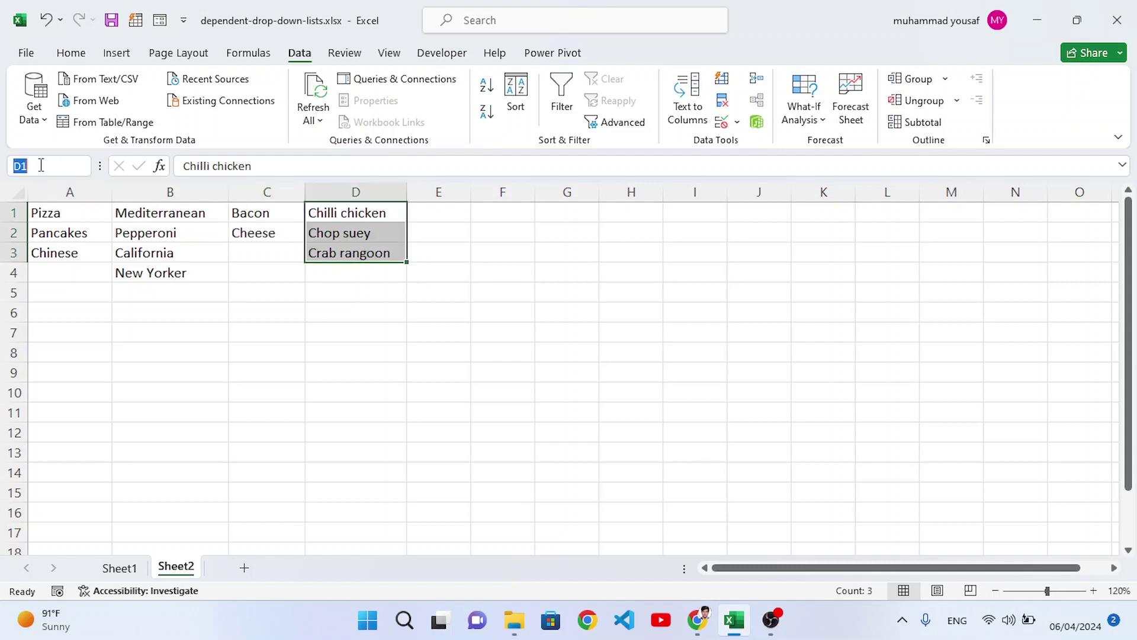
text(Chinese)
key(Return)
click(312, 327)
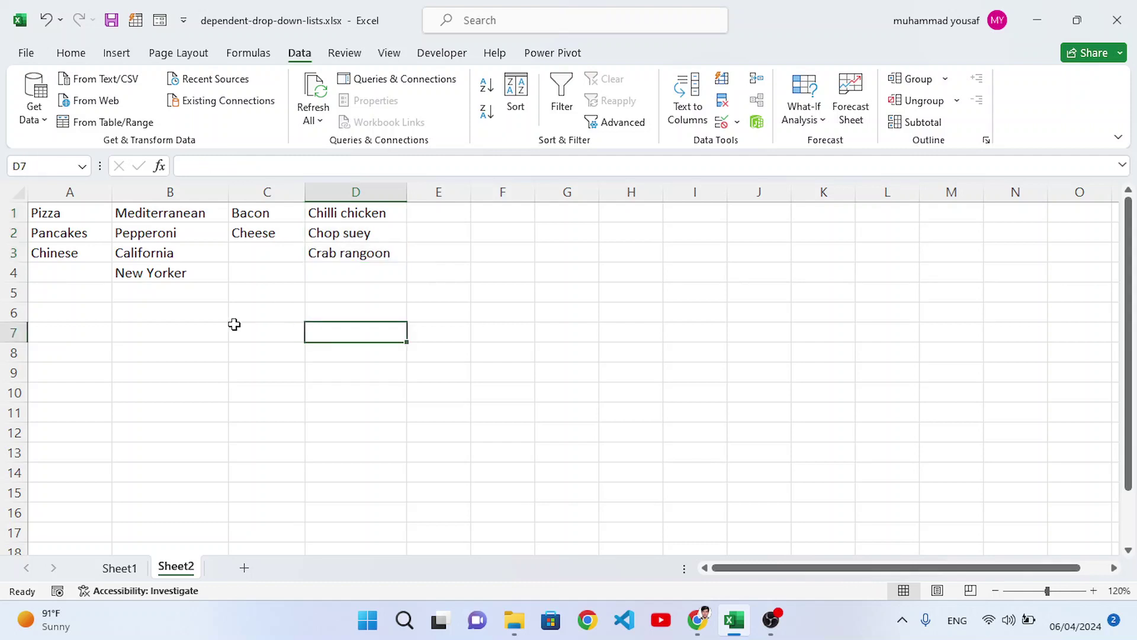
drag(83, 214, 344, 288)
click(296, 354)
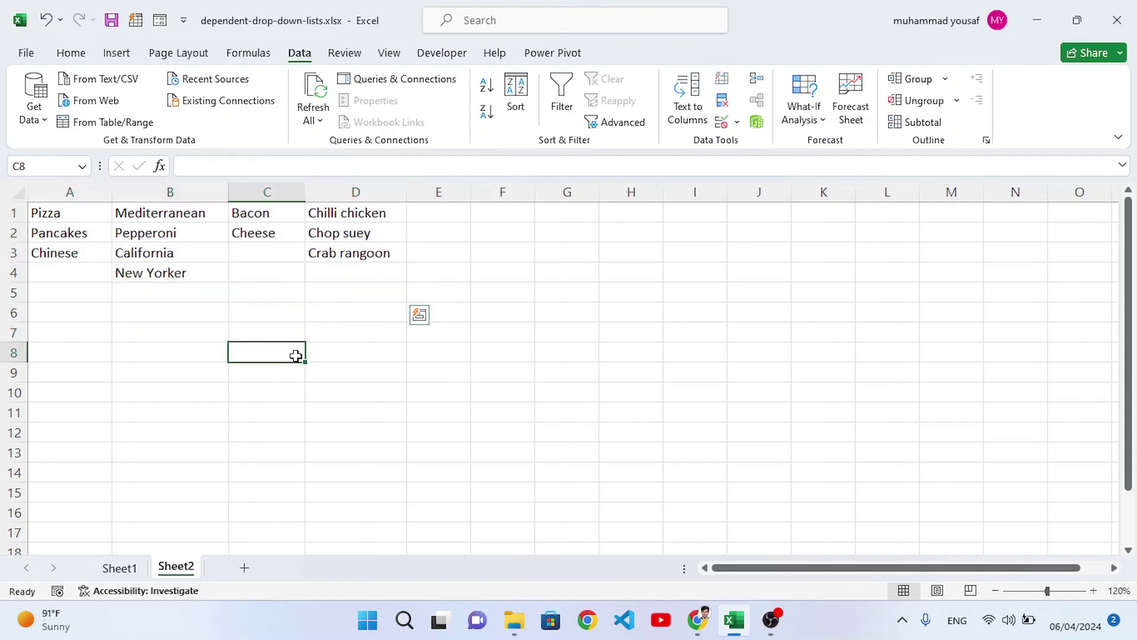
On Sheet1, add data validation to the Favorite Food cell B1, allowing a List with the source =Food.
click(121, 567)
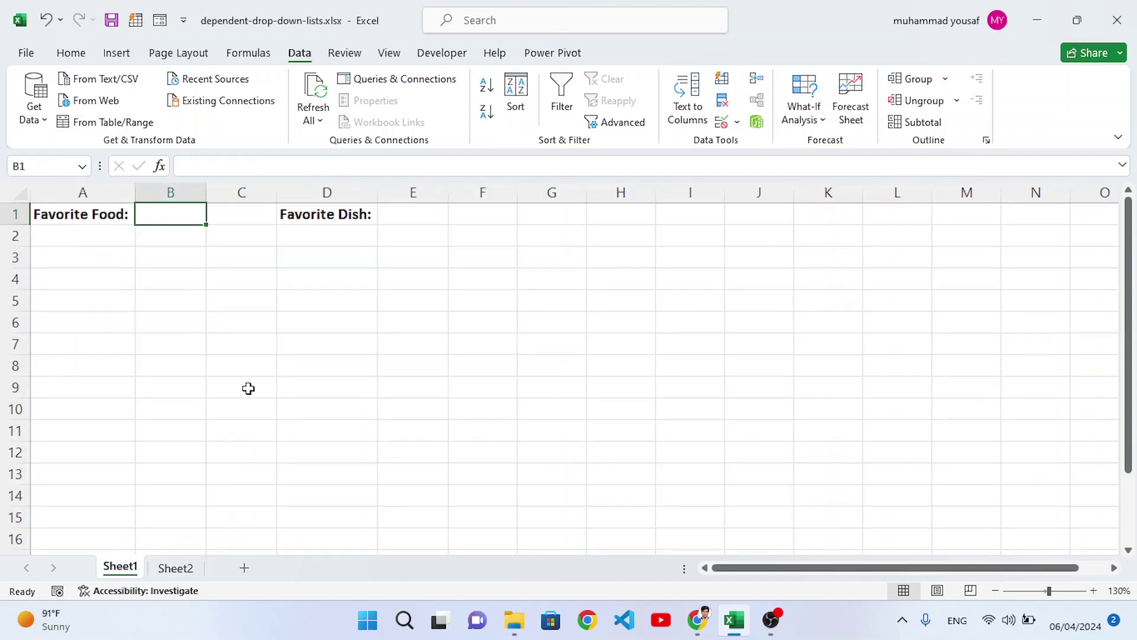
click(222, 347)
click(165, 216)
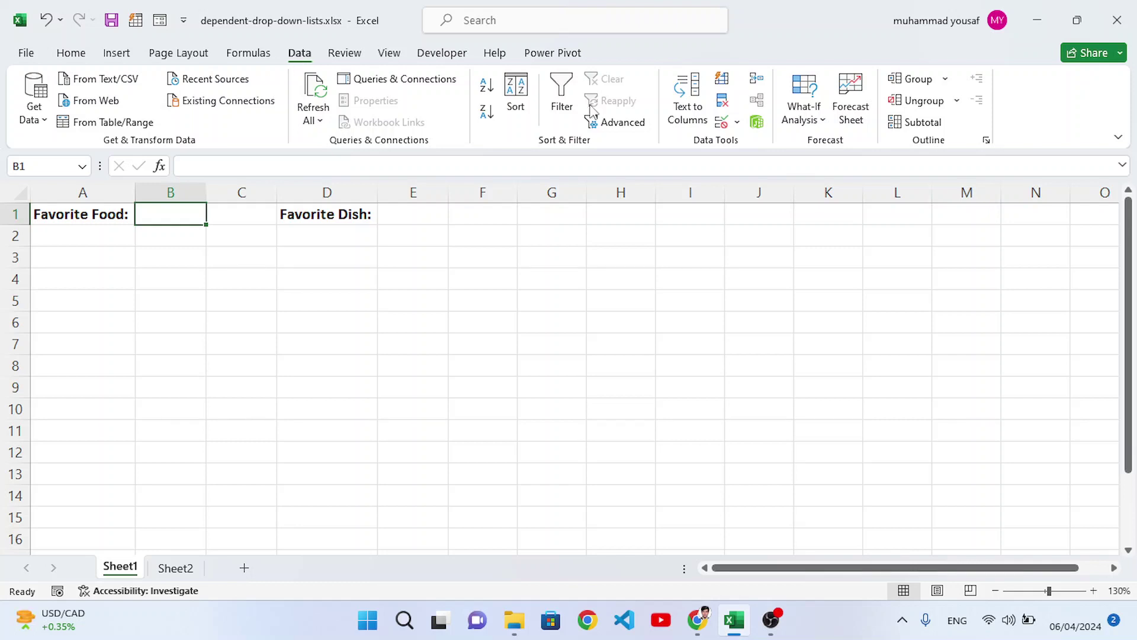
click(738, 125)
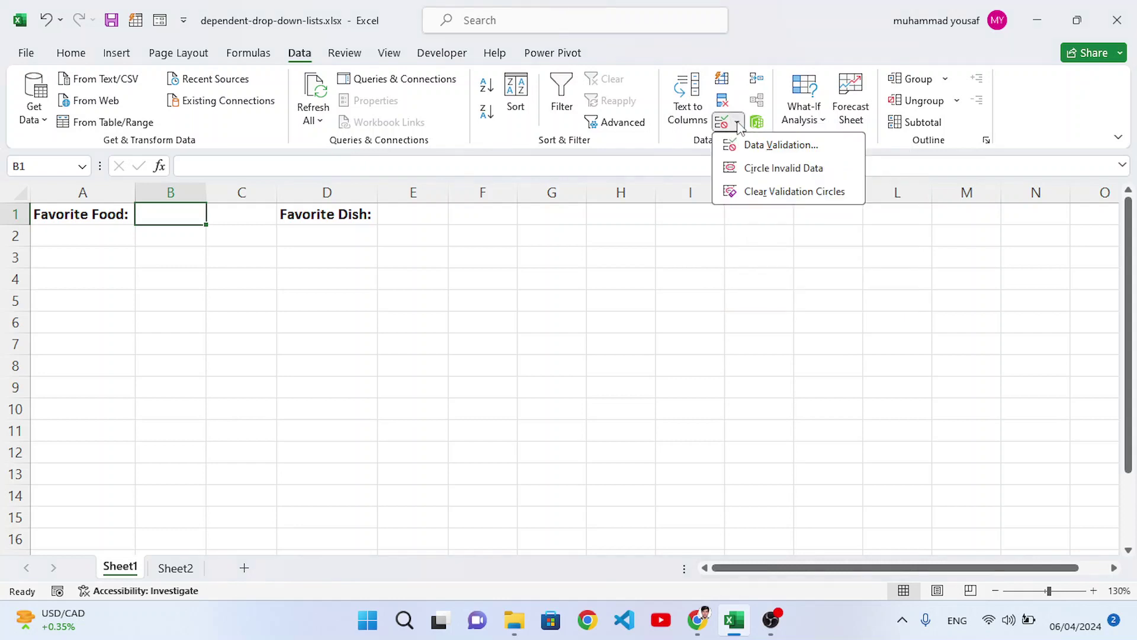
click(776, 147)
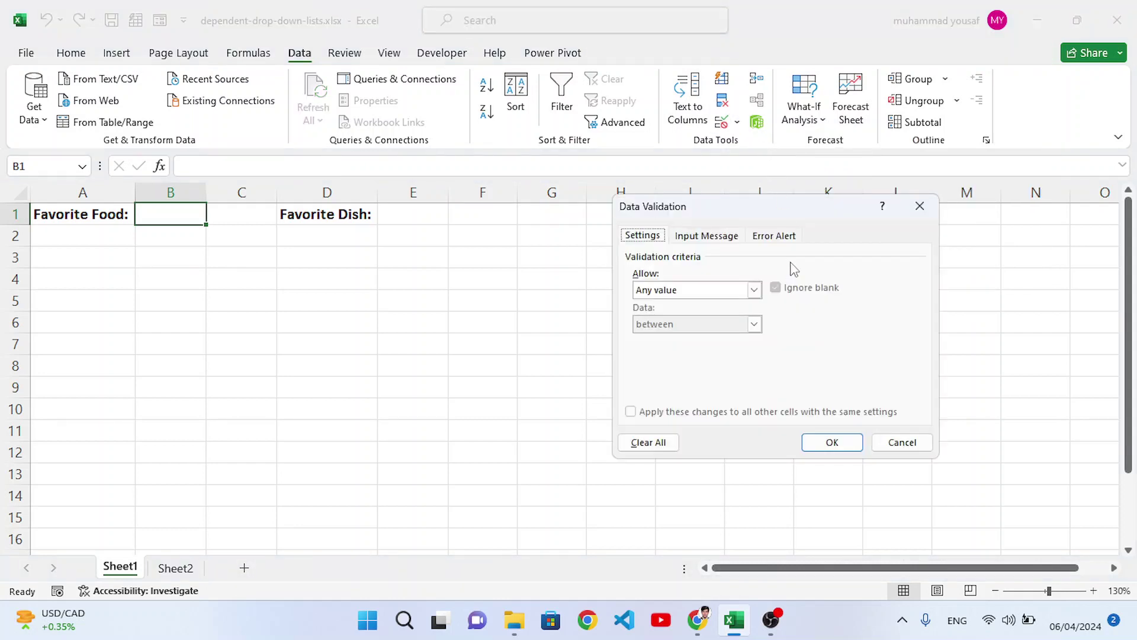
drag(779, 211, 587, 148)
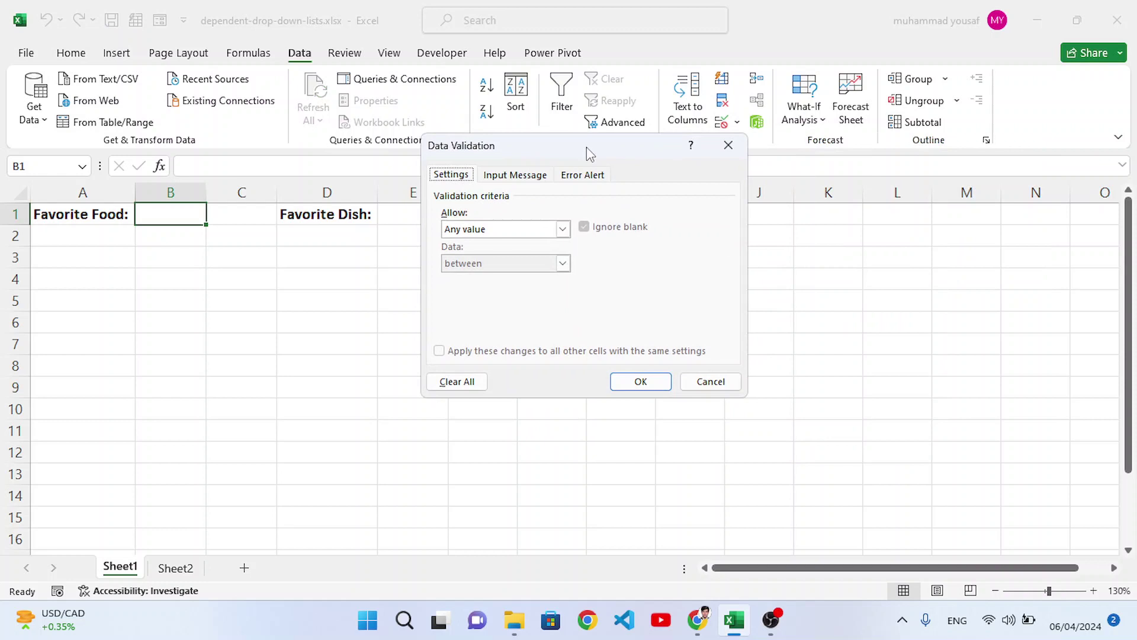
click(563, 228)
click(507, 277)
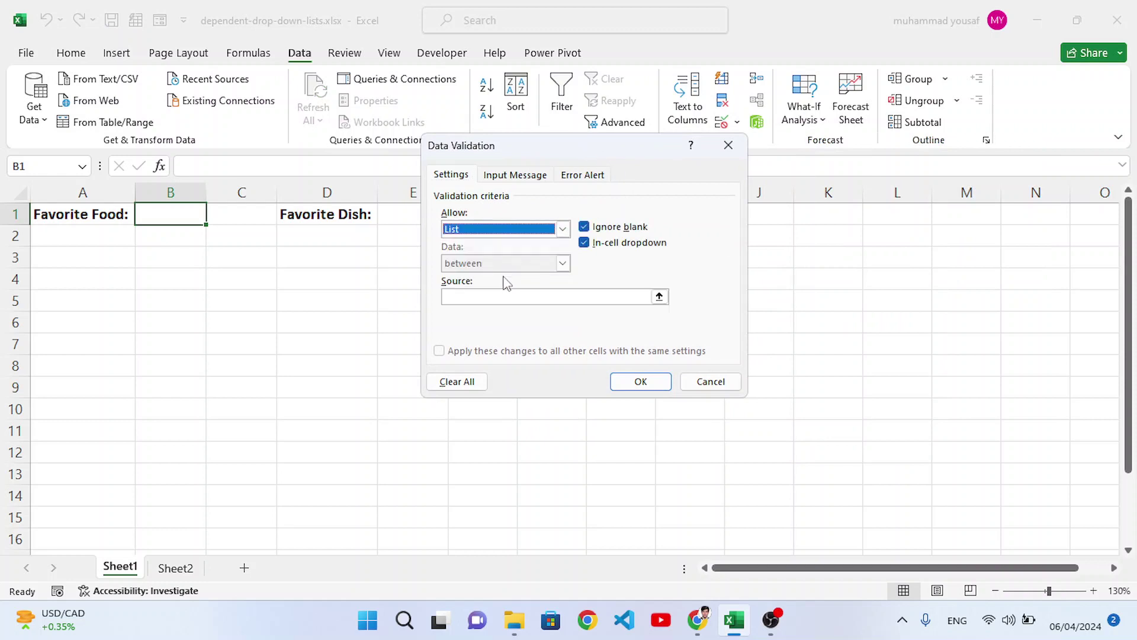
click(499, 298)
click(484, 295)
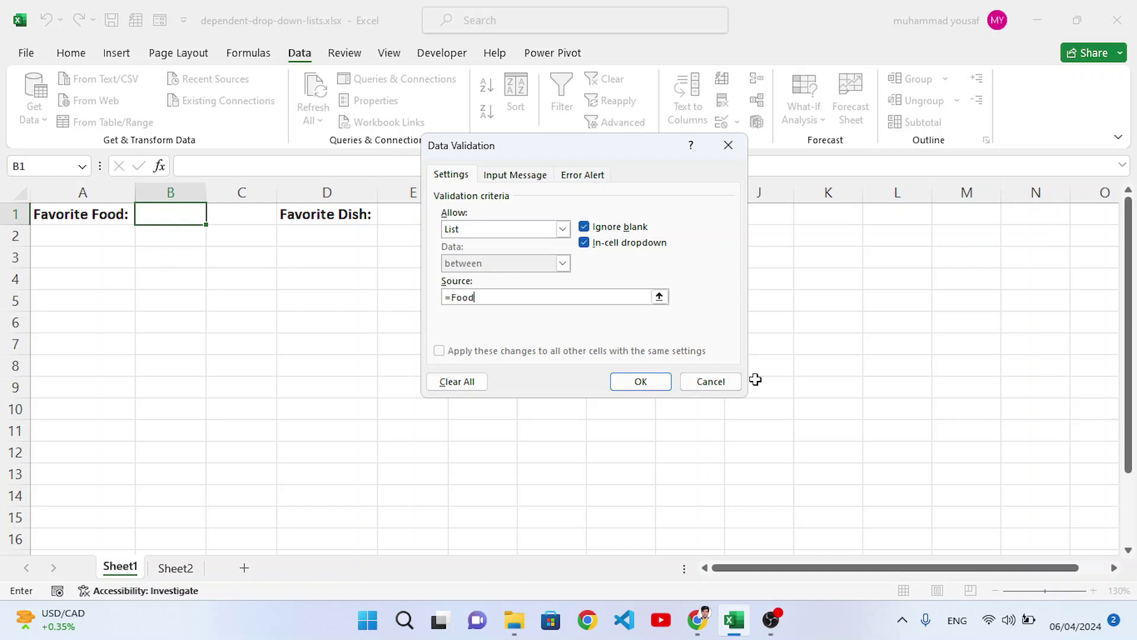
click(641, 381)
Check the name assigned to A1:A3 on Sheet2 and the choices offered by the drop-down in Sheet1's cell B1.
click(180, 569)
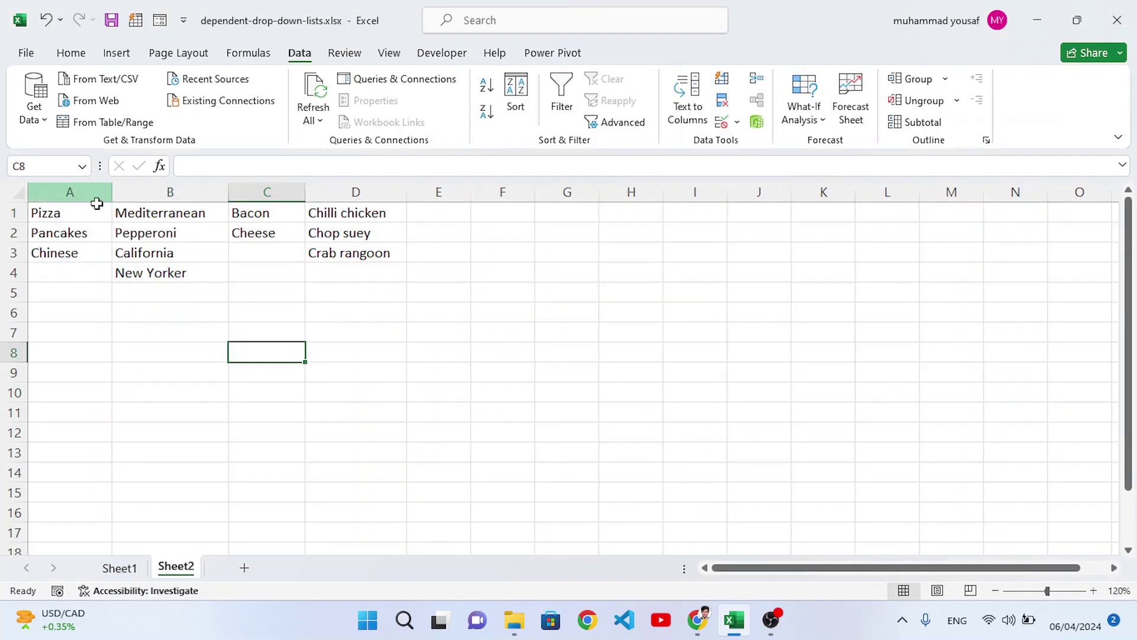
drag(69, 211, 62, 255)
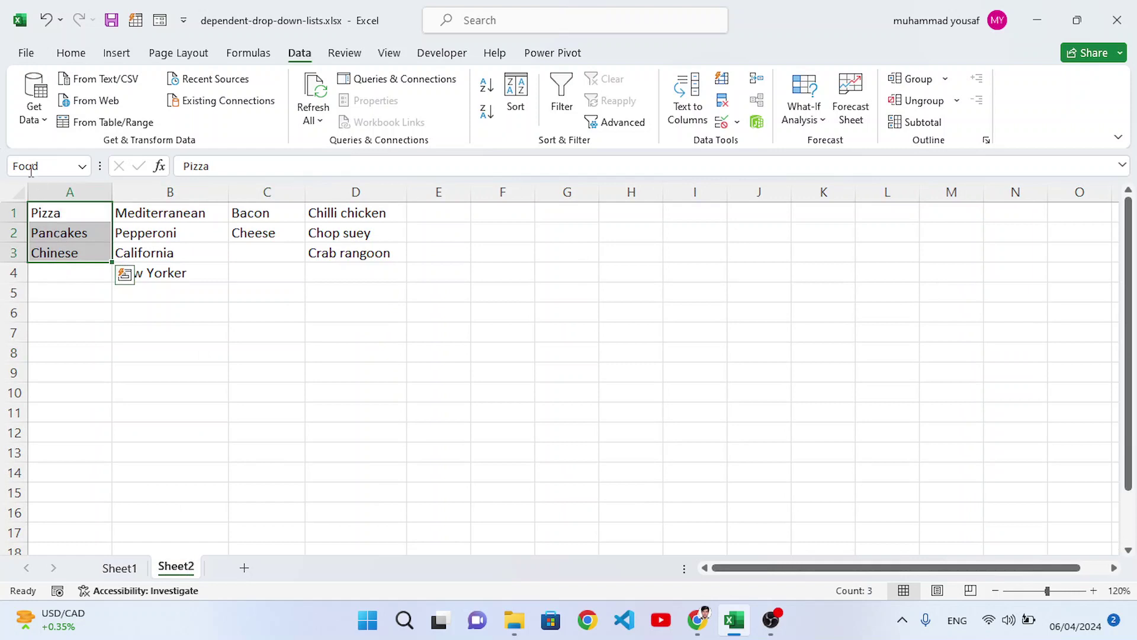
click(120, 568)
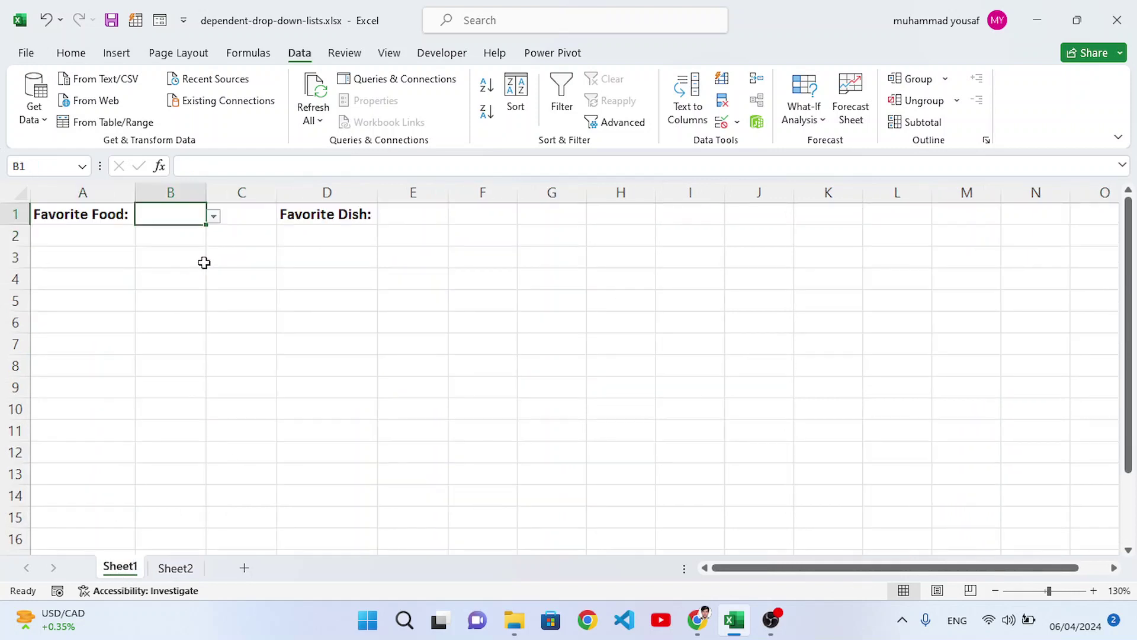
click(212, 218)
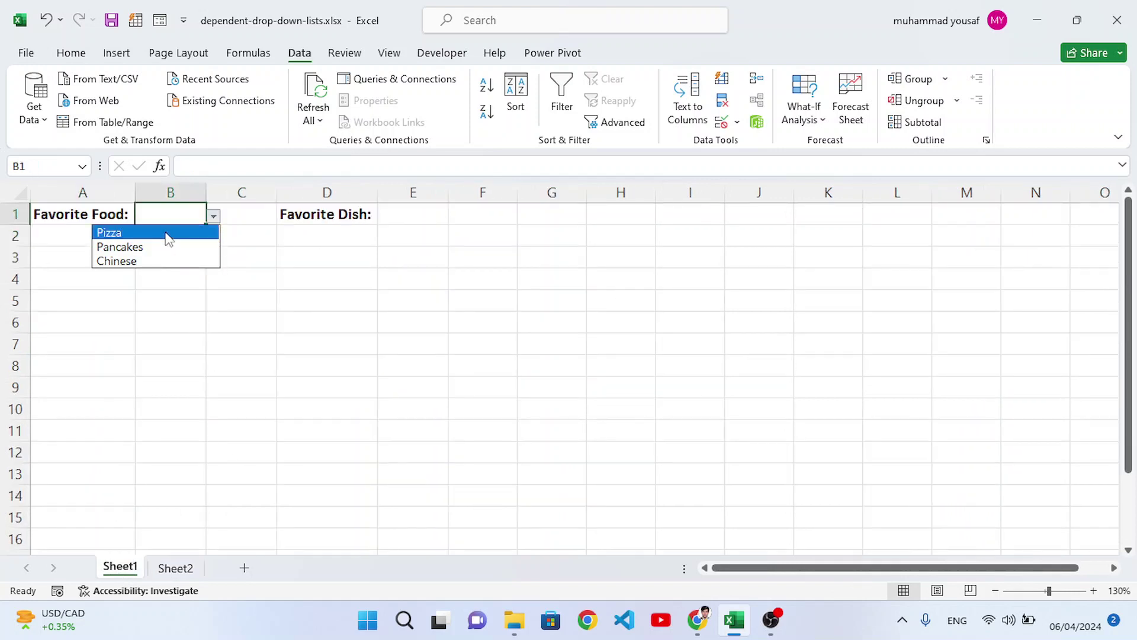
click(166, 315)
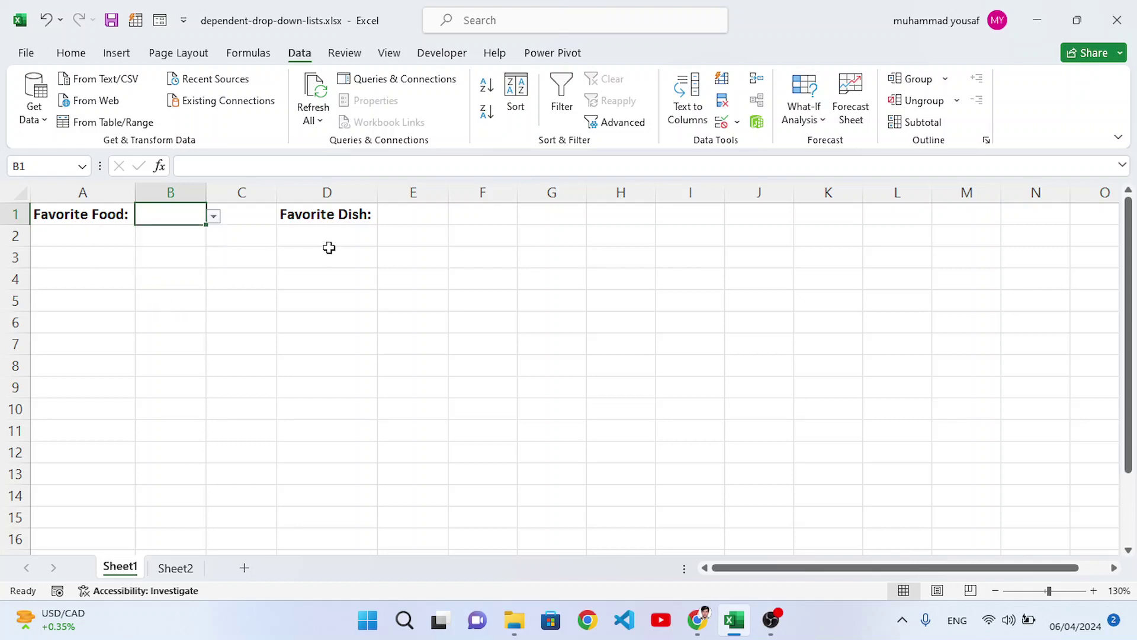
Choose Pizza from the Favorite Food drop-down in cell B1.
click(410, 225)
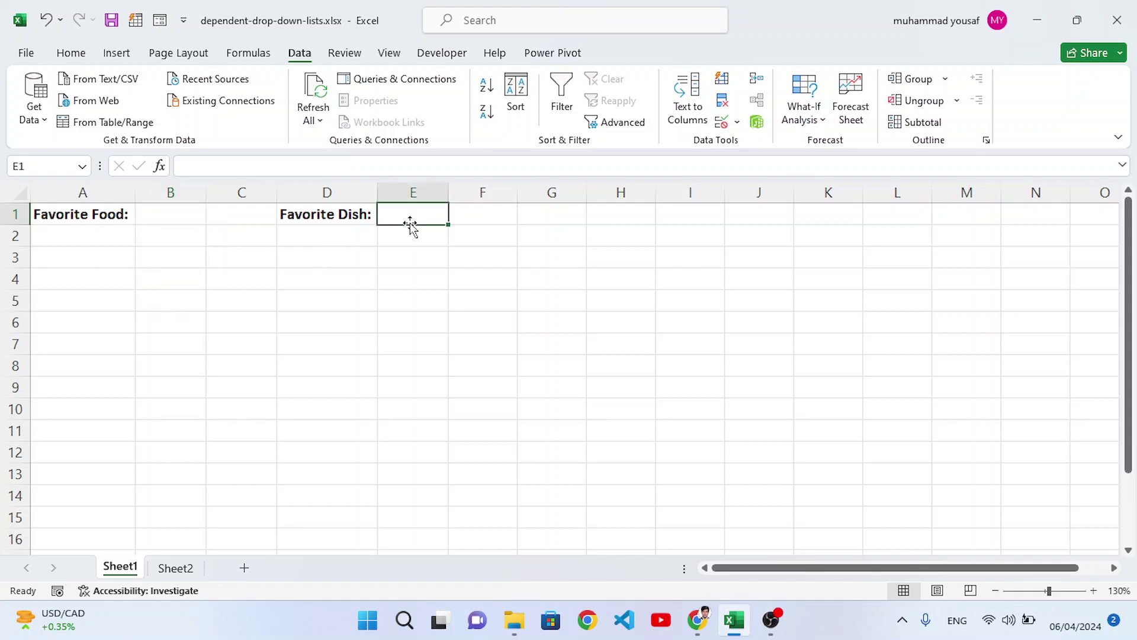
click(193, 218)
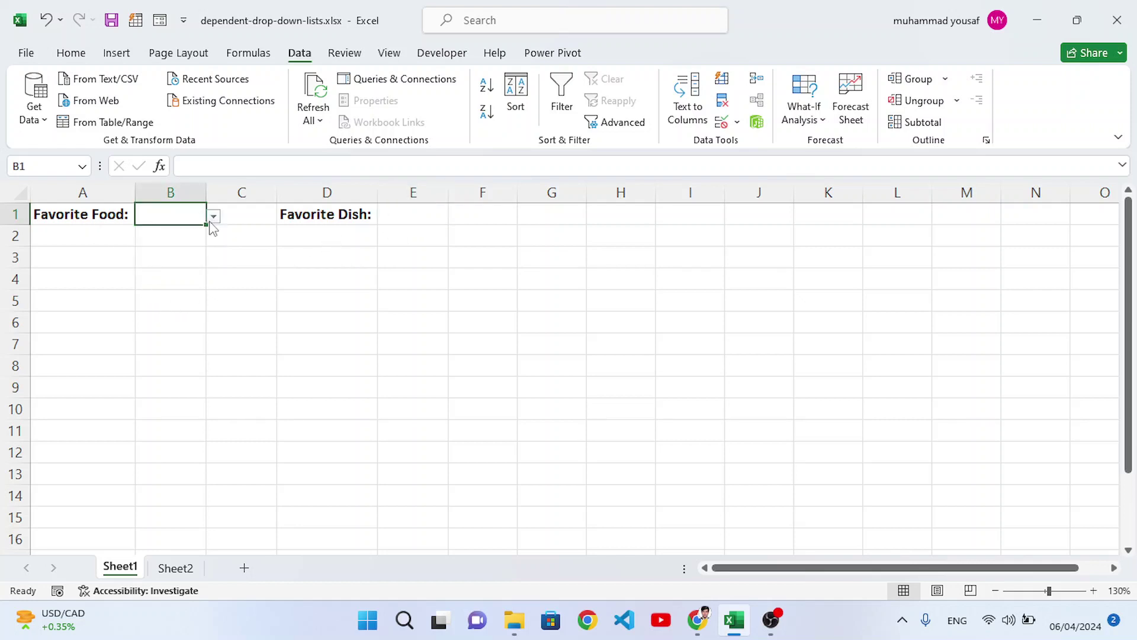
click(214, 218)
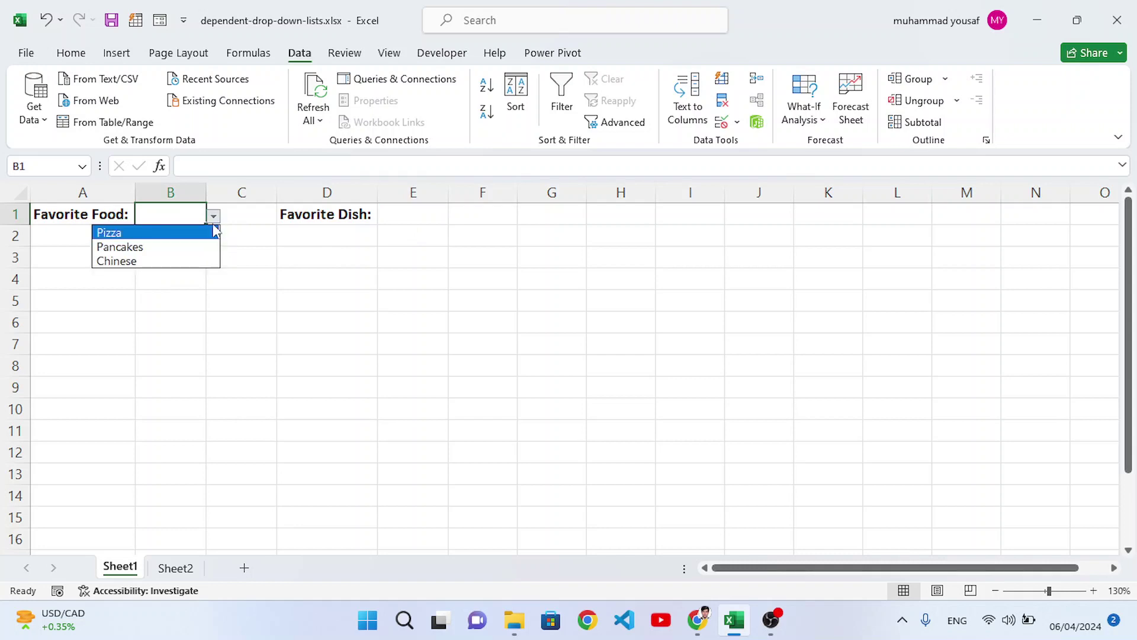
click(171, 234)
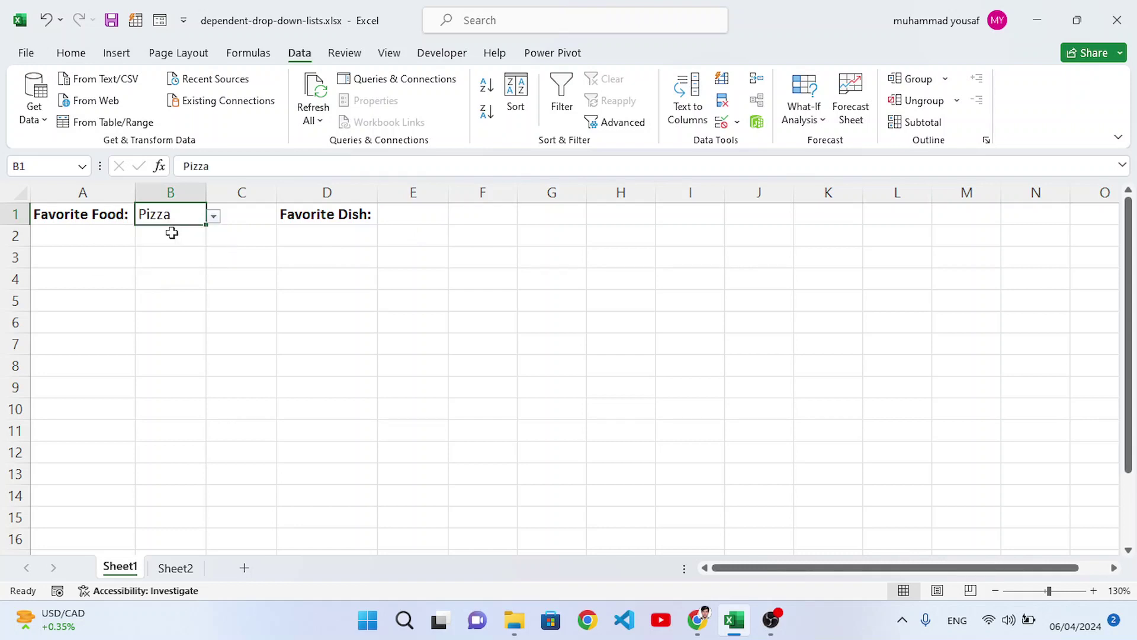
Set up data validation for the Favorite Dish cell E1, allowing a List with the source =INDIRECT($B$1).
click(394, 216)
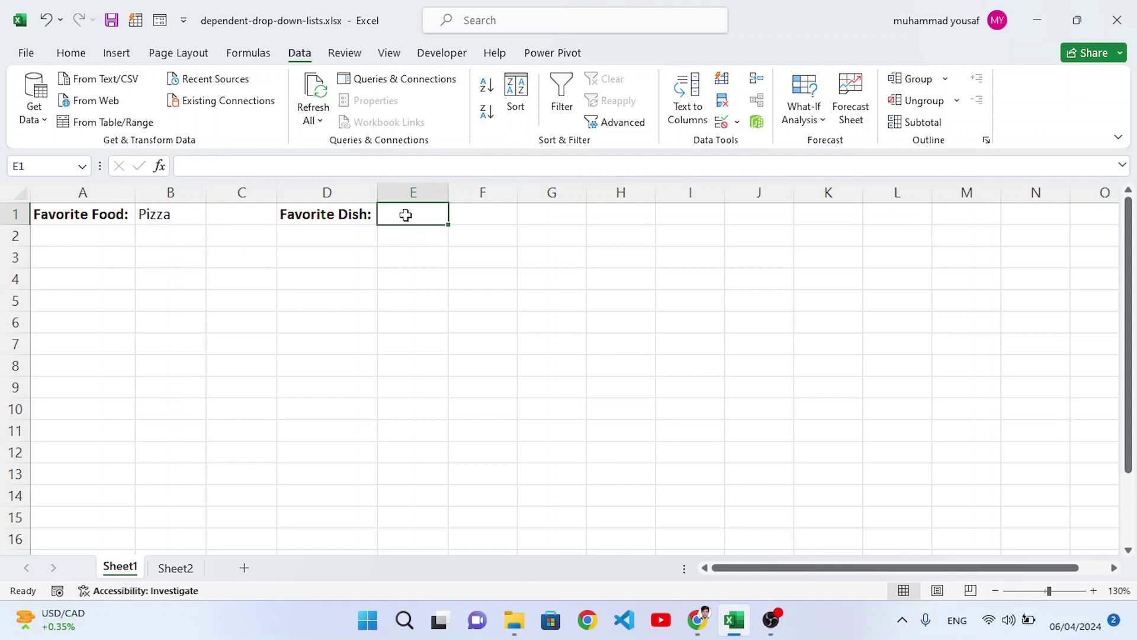
click(737, 125)
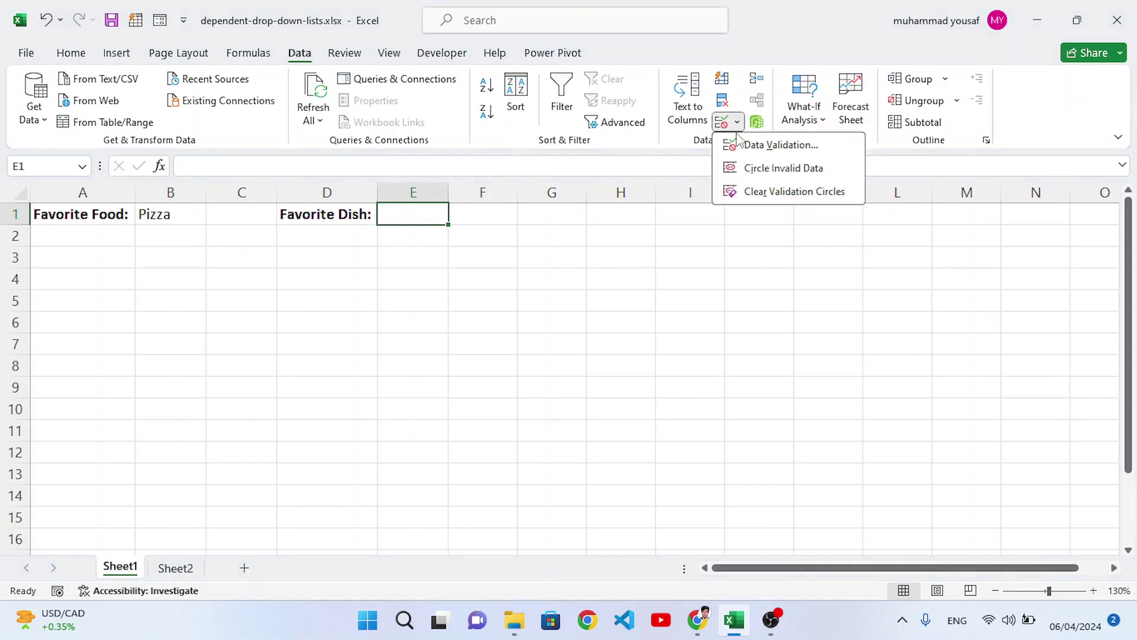
click(761, 144)
drag(599, 156, 775, 169)
click(738, 240)
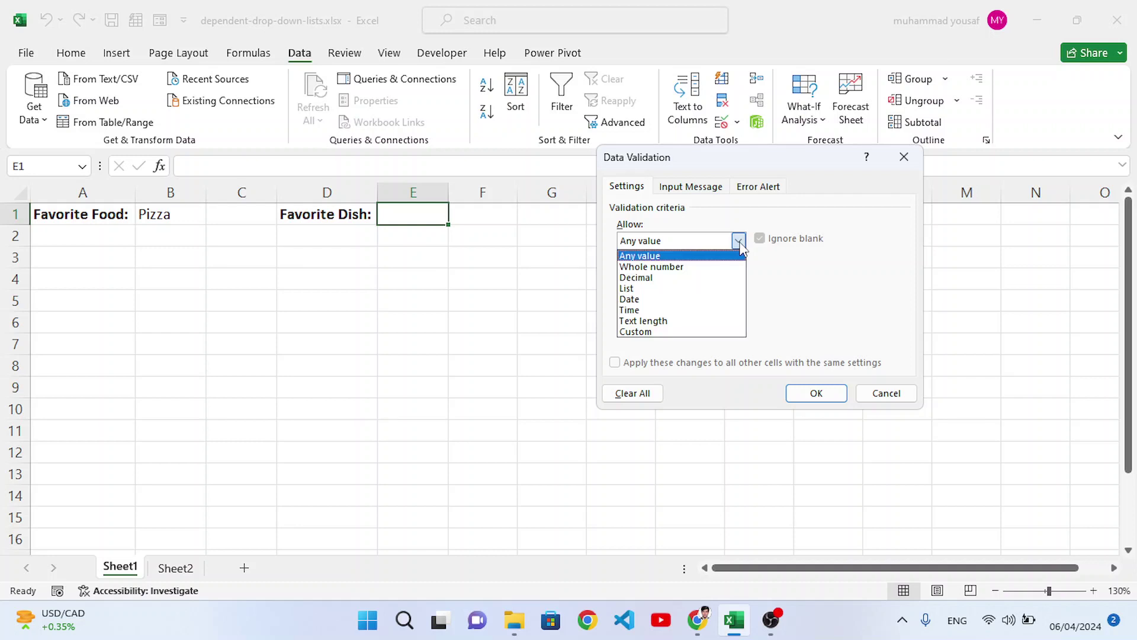
click(691, 289)
click(664, 304)
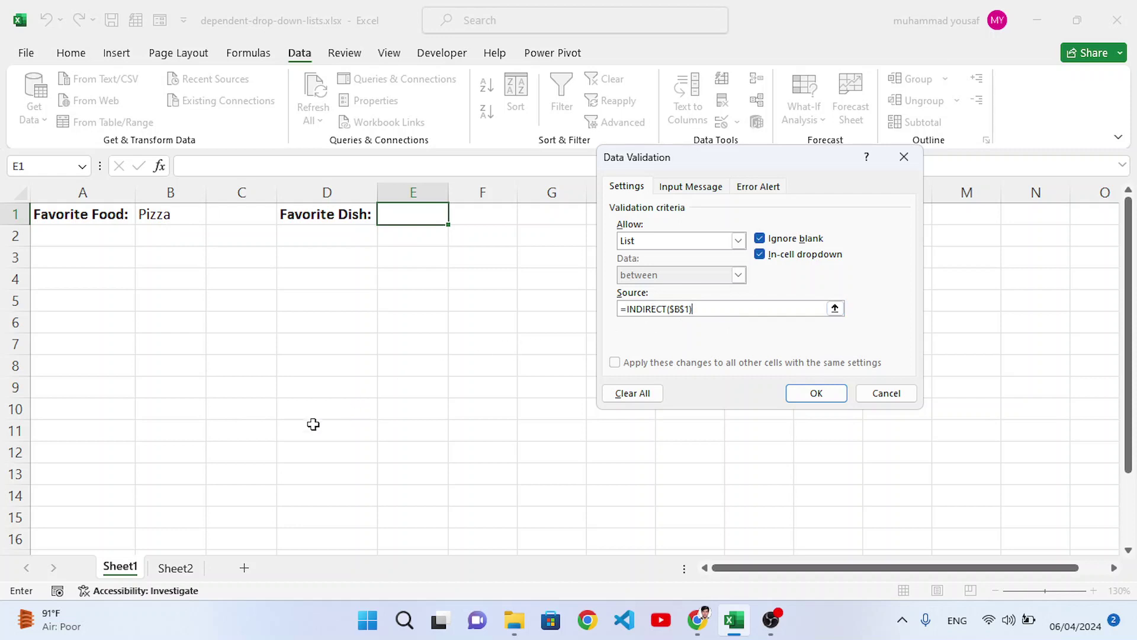
text(+)
click(176, 568)
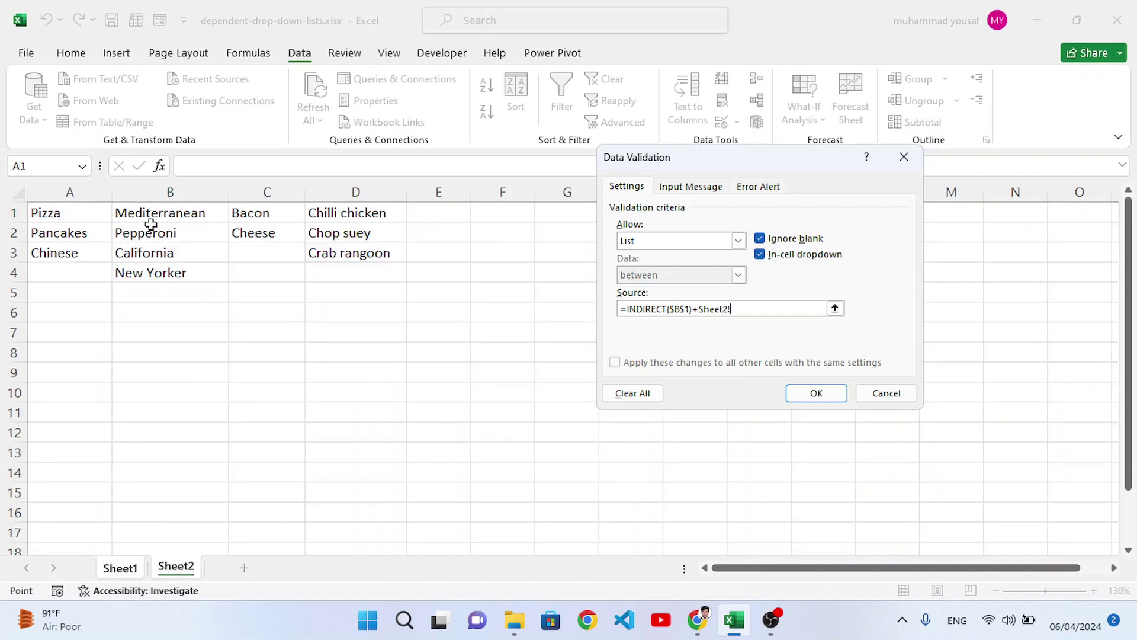
drag(153, 219, 152, 274)
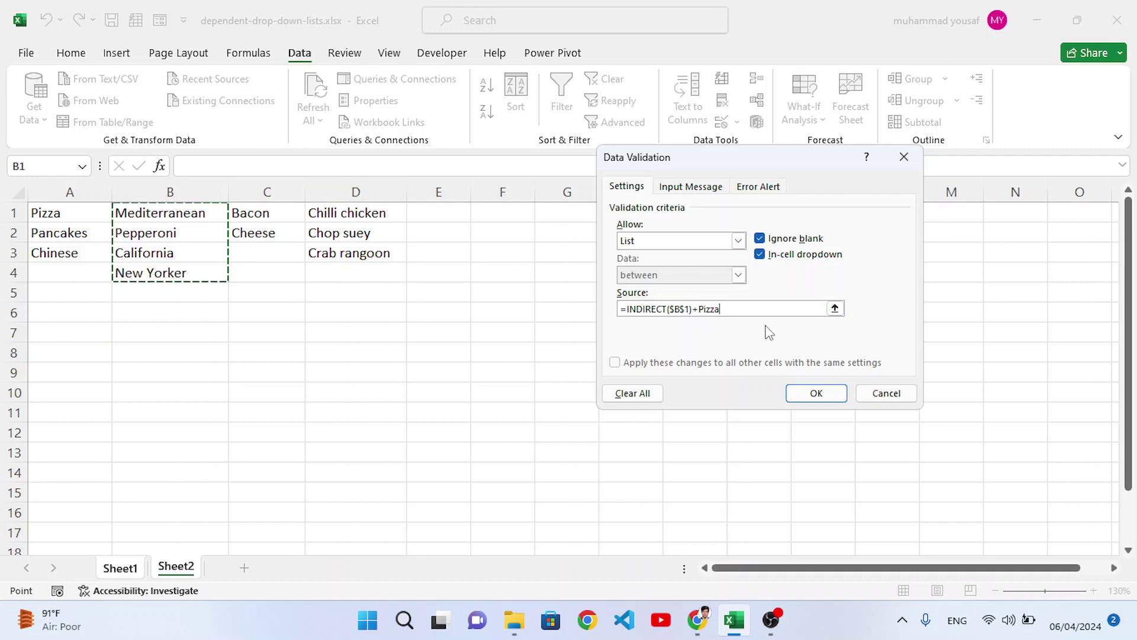
key(BackSpace)
key(BackSpace)
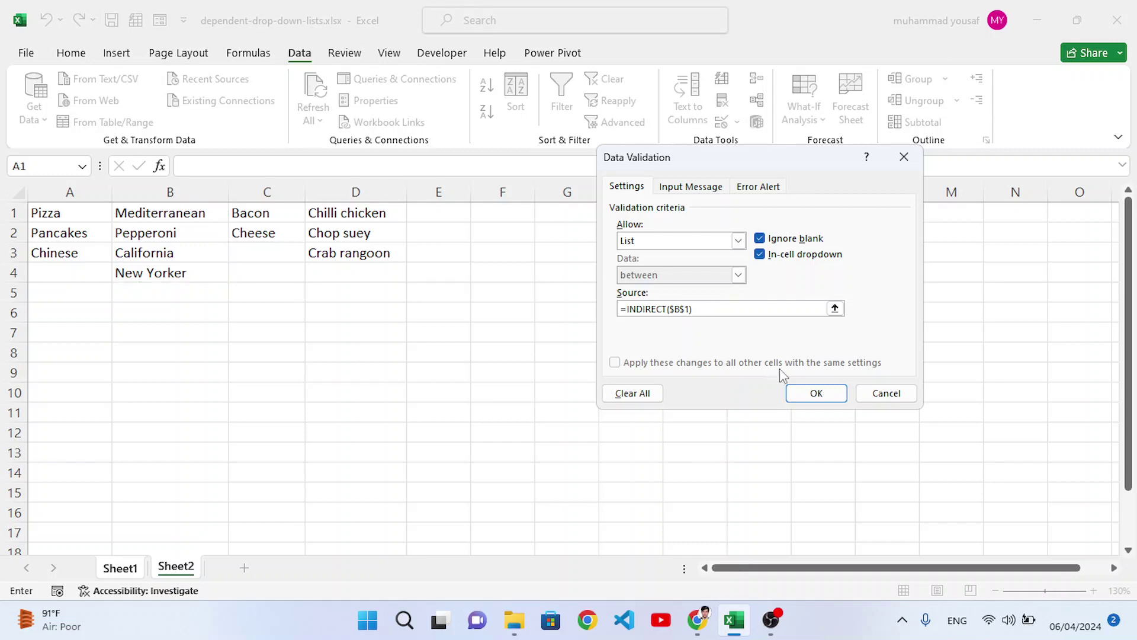
Apply the validation rule to E1 and check the dishes its drop-down offers for Pizza.
click(816, 393)
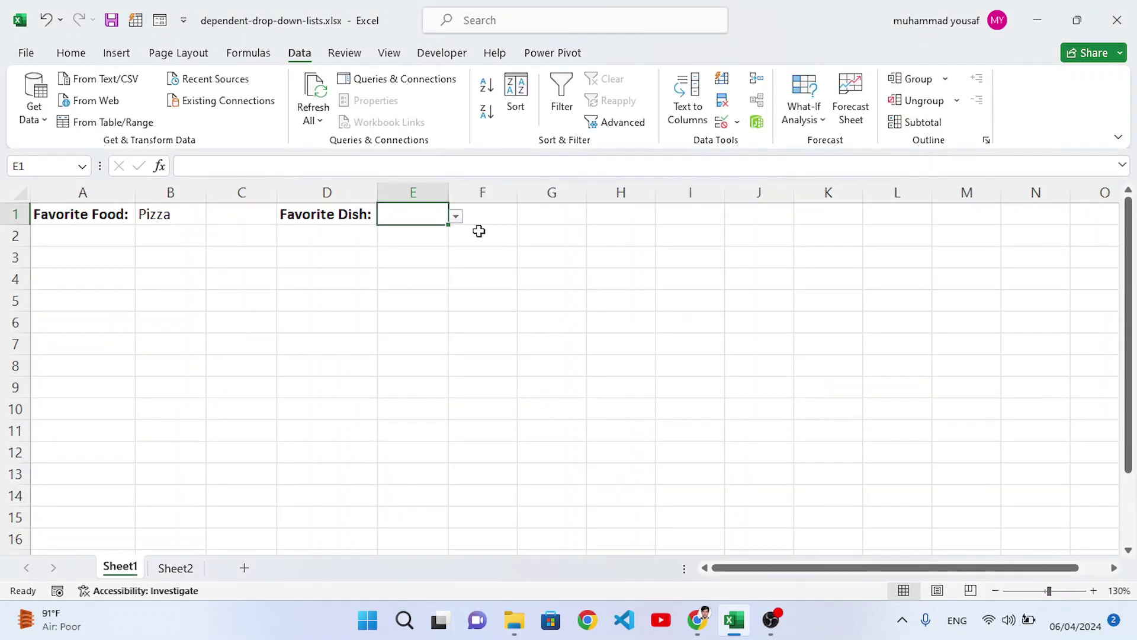
click(193, 222)
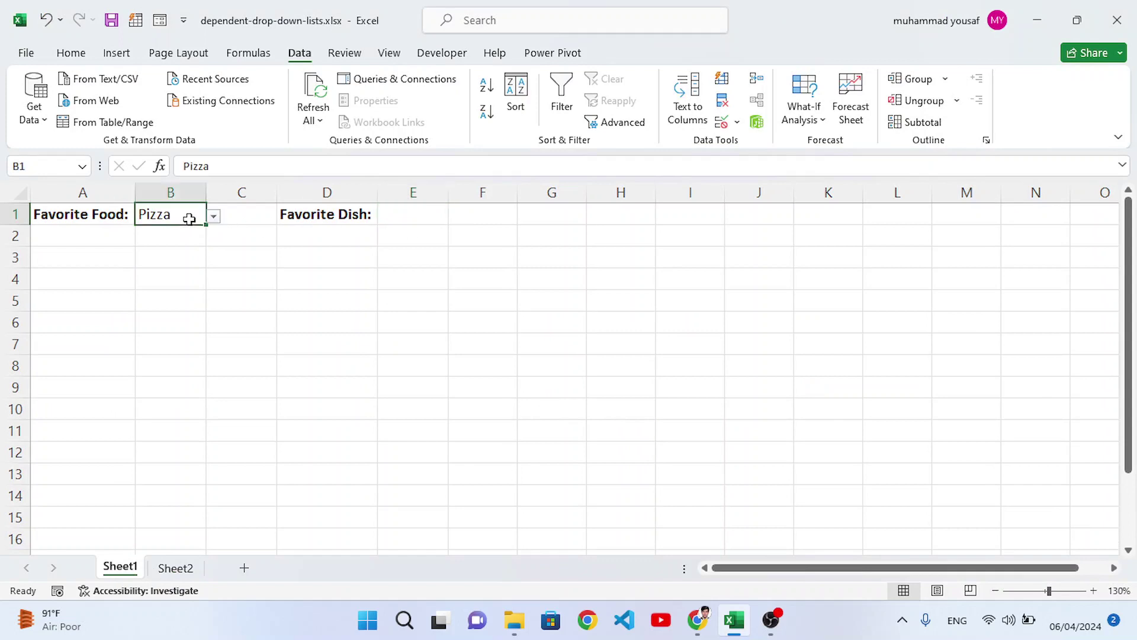
click(425, 222)
click(456, 217)
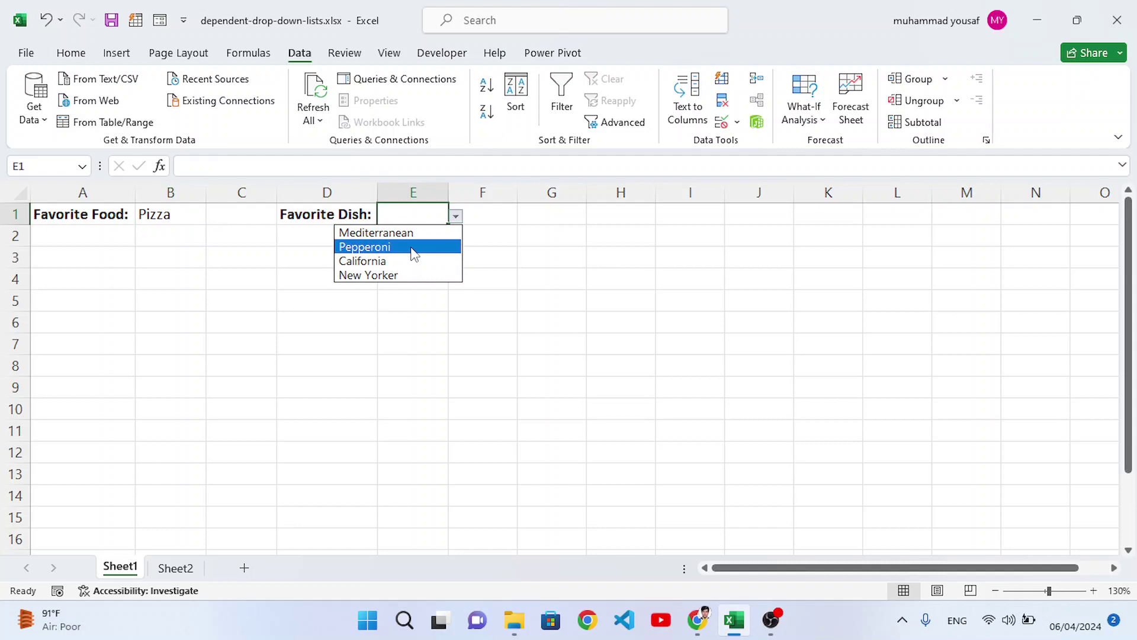
key(Escape)
Choose Chinese as the Favorite Food in B1 and check the dishes offered by the drop-down in E1.
click(186, 219)
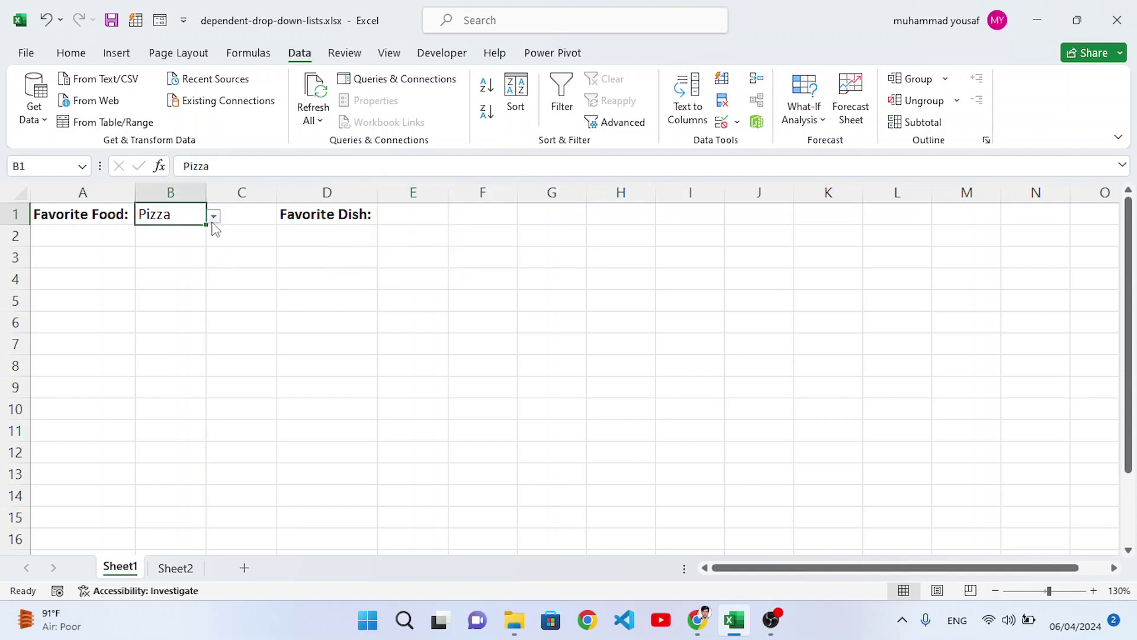
click(213, 217)
click(181, 261)
click(437, 217)
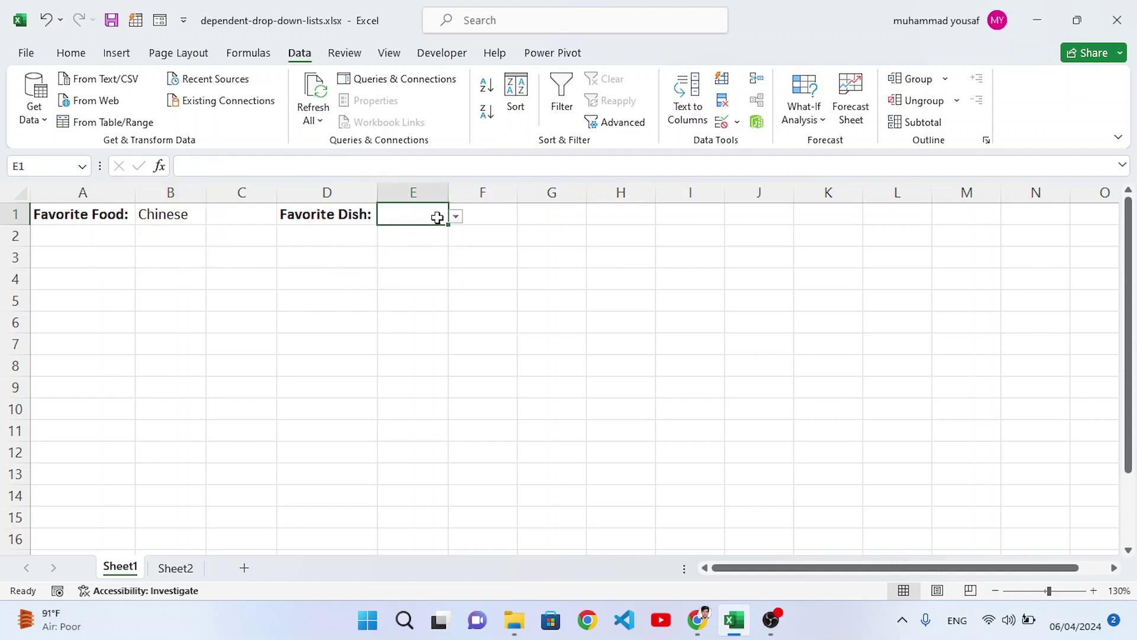
click(456, 217)
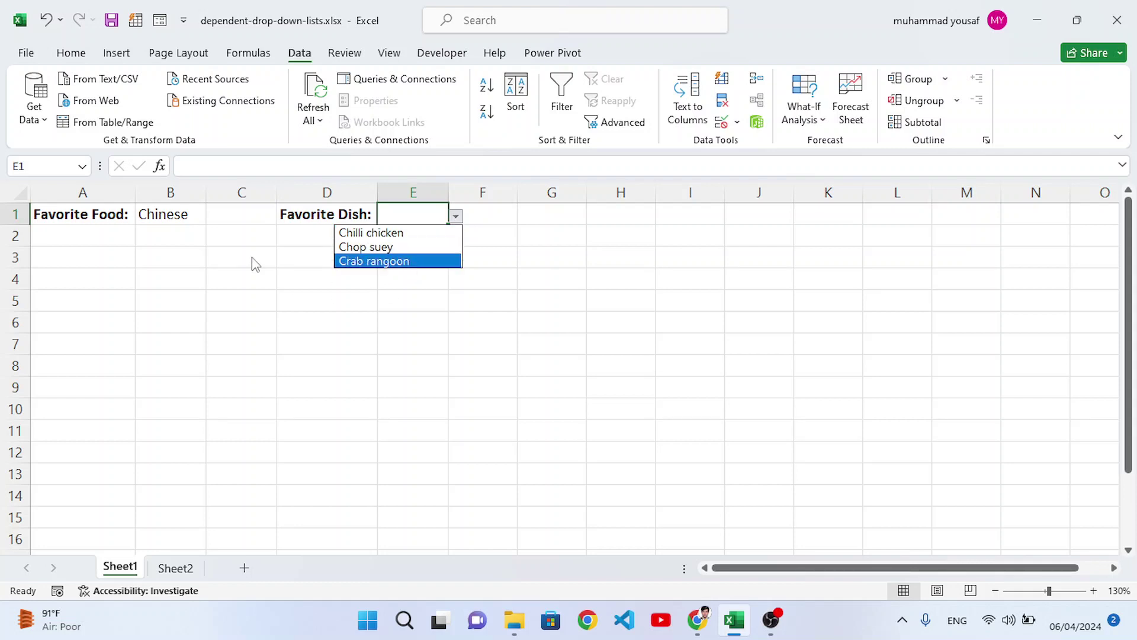
Choose Pancakes as the Favorite Food in B1 and Cheese as the Favorite Dish in E1.
click(190, 217)
click(213, 217)
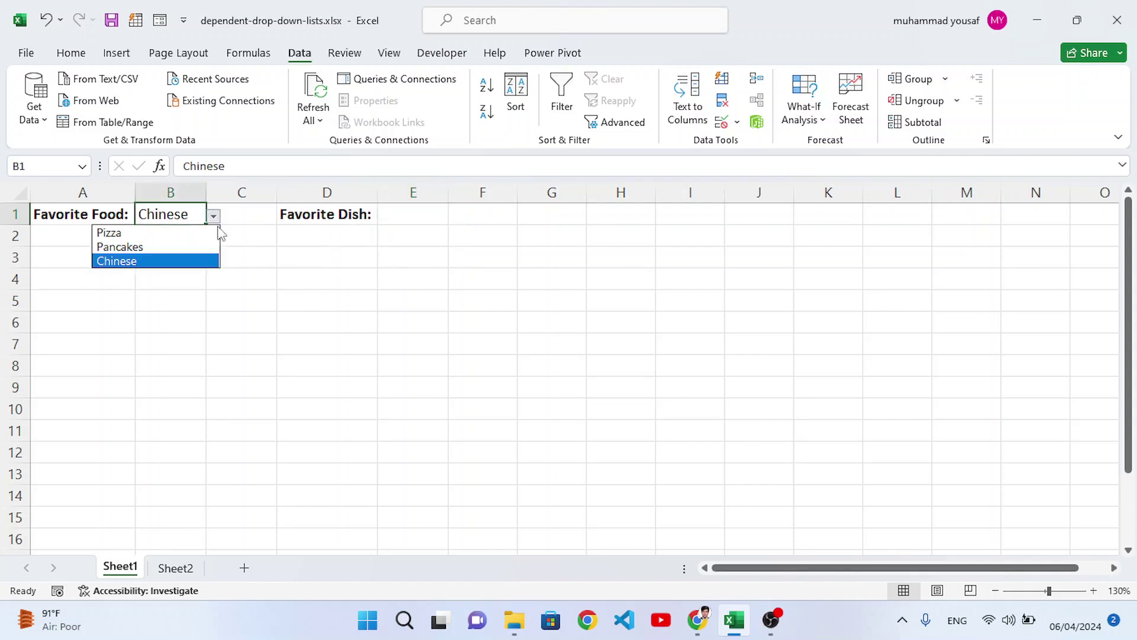
click(181, 247)
click(433, 214)
click(456, 217)
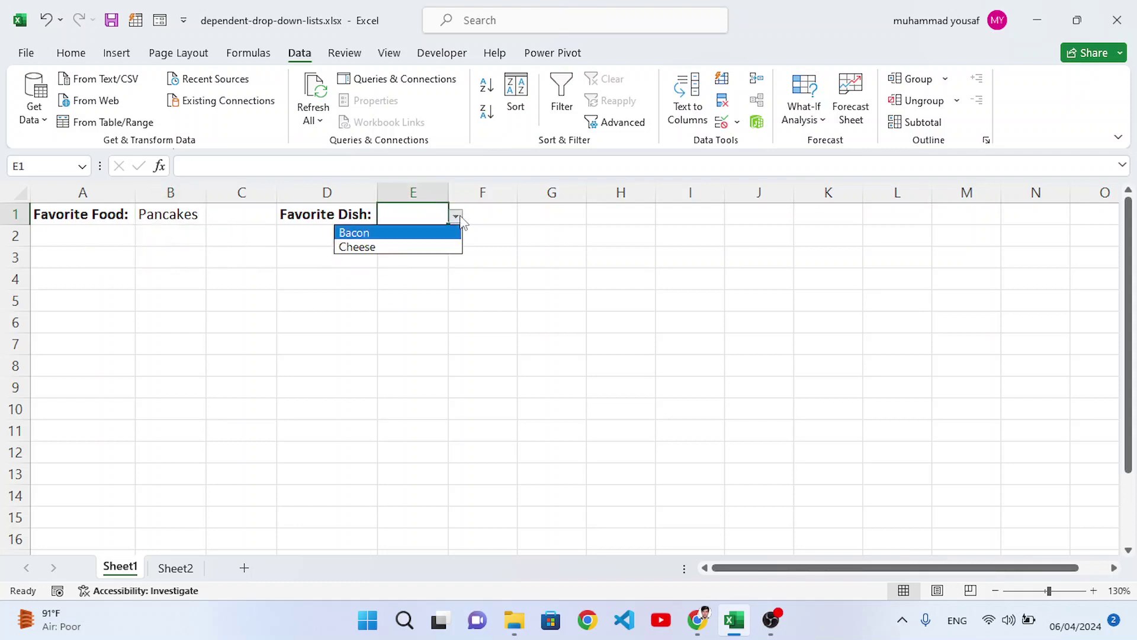
key(Escape)
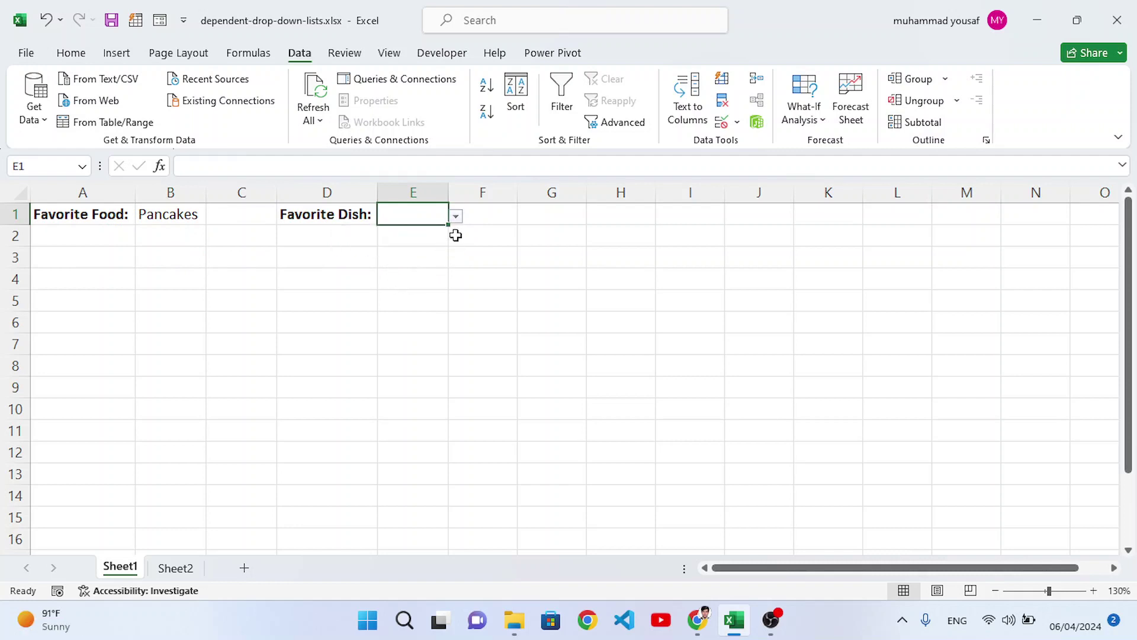
click(456, 217)
click(429, 244)
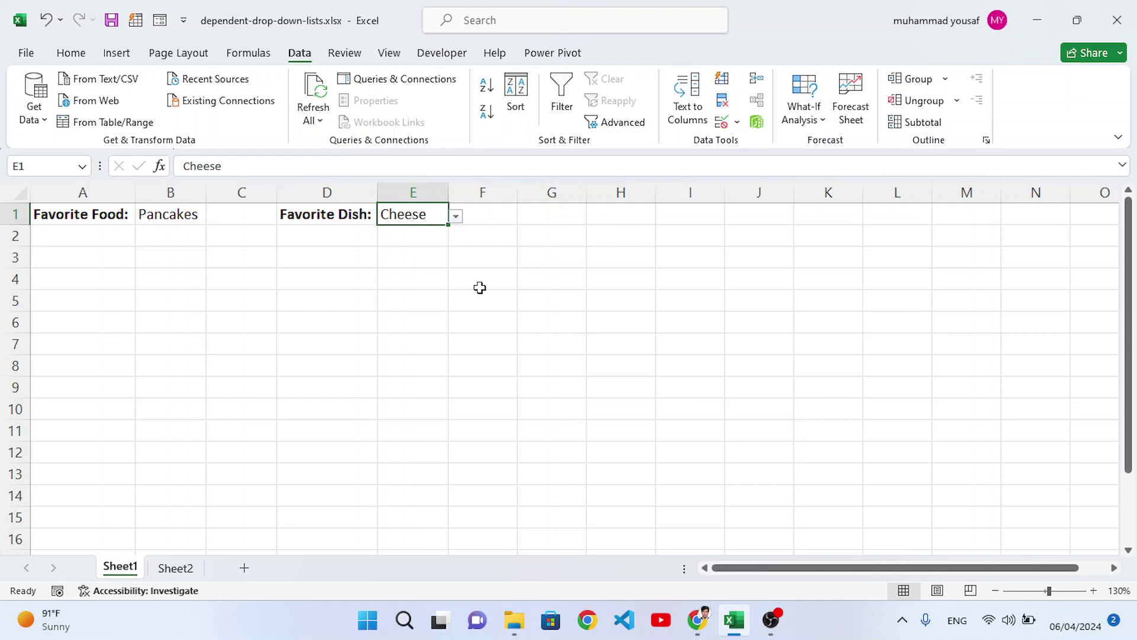
click(900, 631)
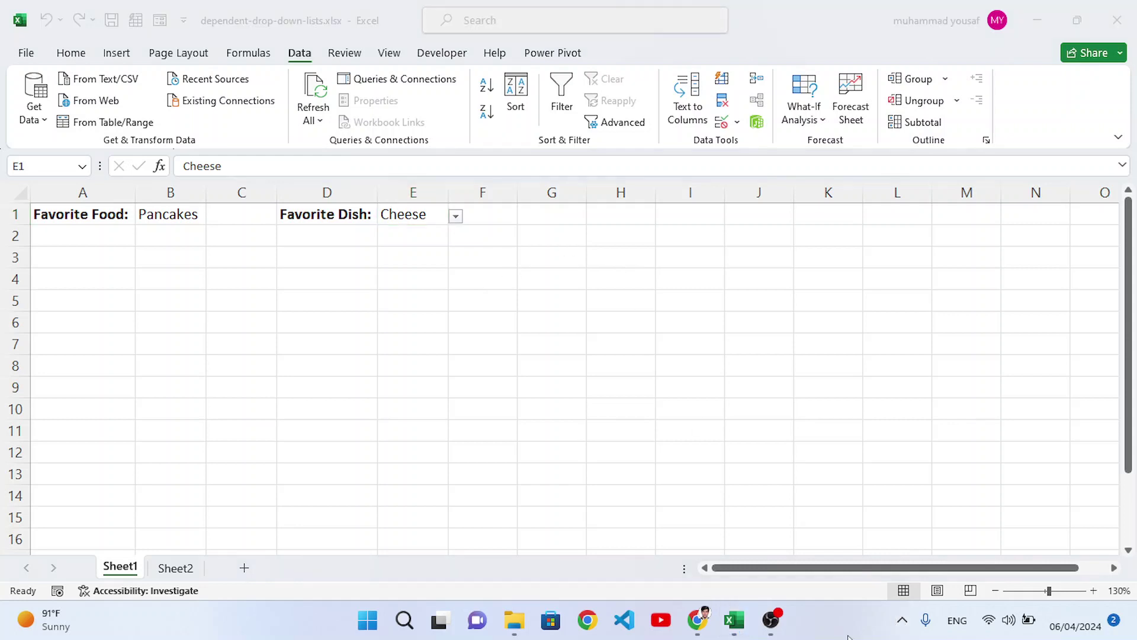